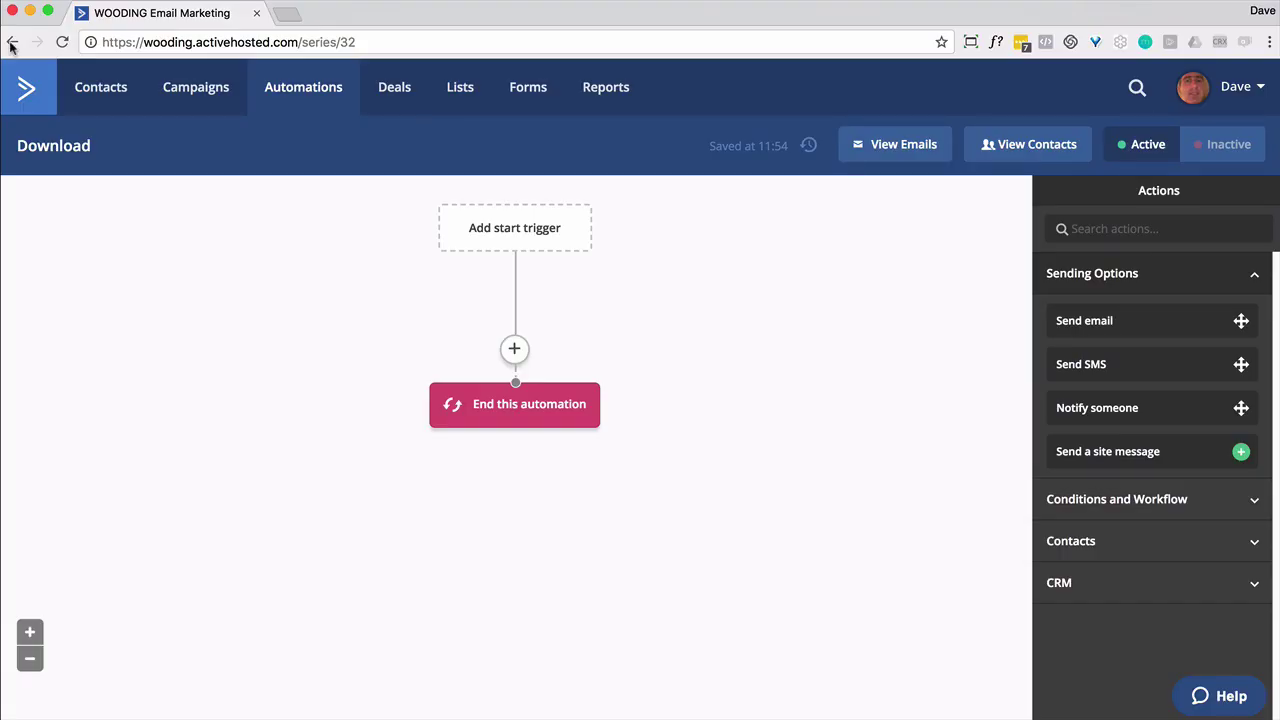
Step: Open the Lists page in a new tab and go to its custom fields page
right_click(451, 95)
click(472, 96)
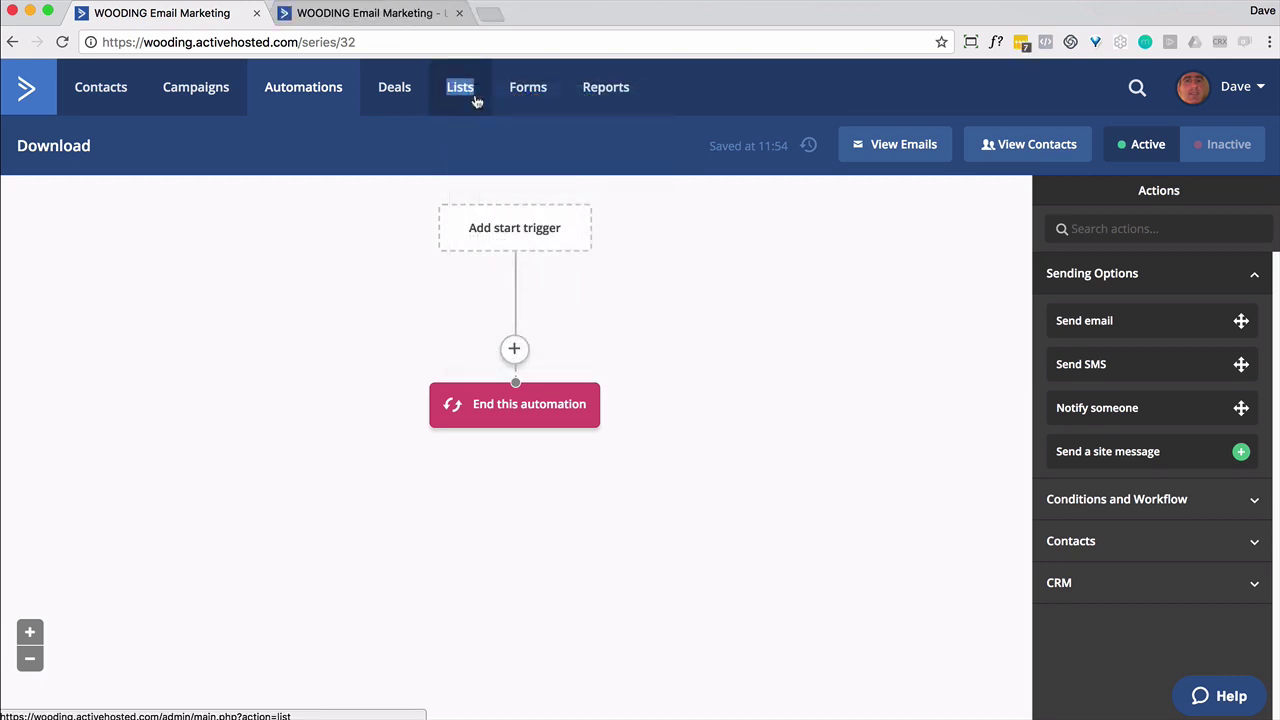
click(370, 13)
click(158, 146)
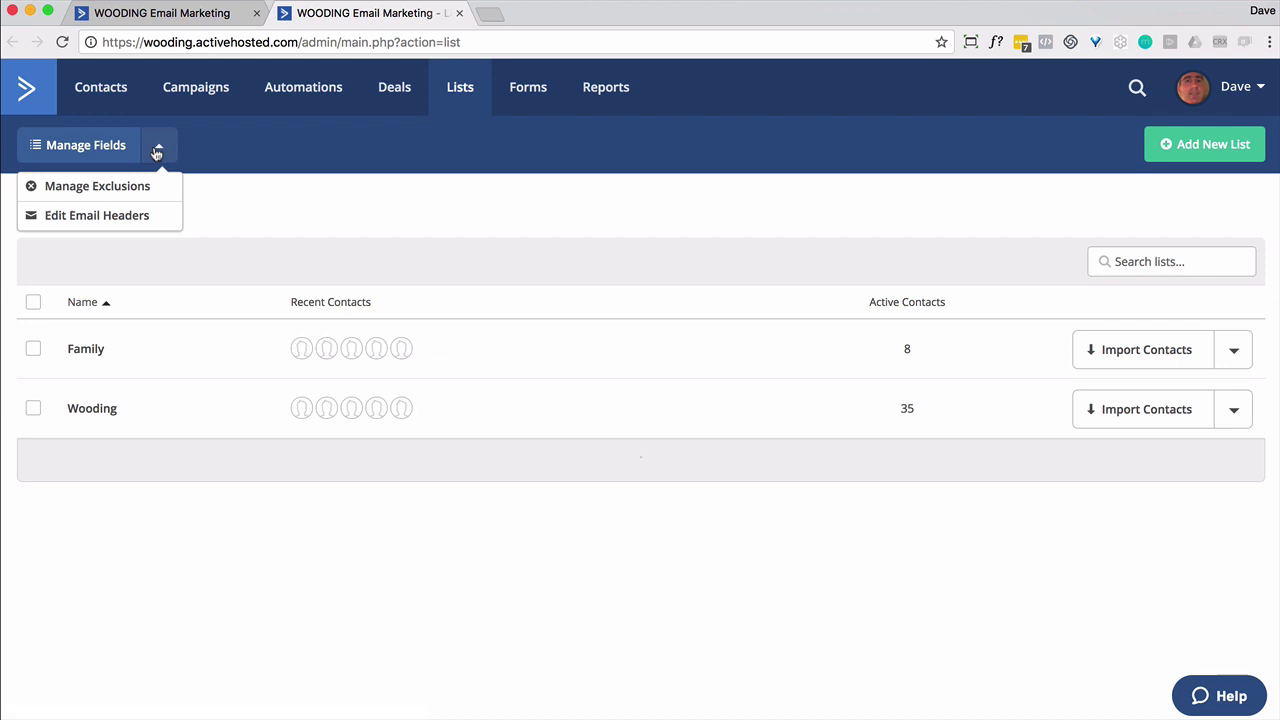
click(107, 152)
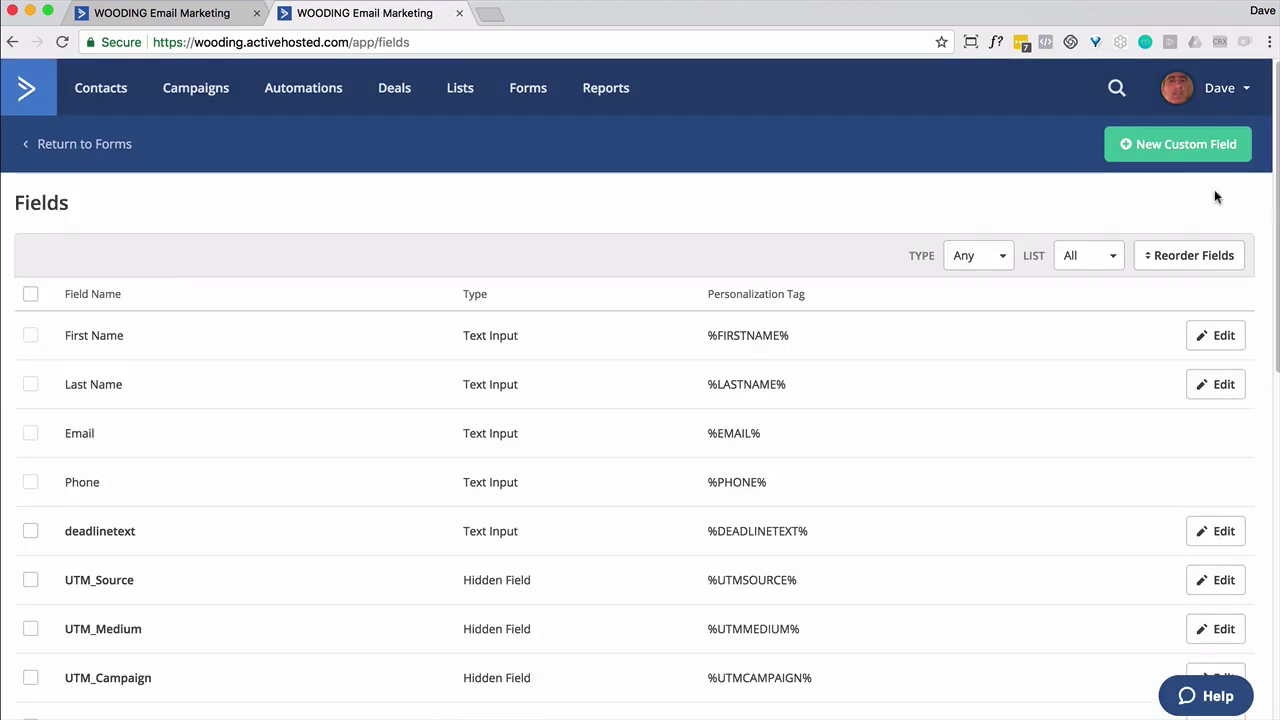
Step: Add a Text Input custom field named Product and select its %PRODUCT% personalization tag
click(1190, 144)
click(815, 462)
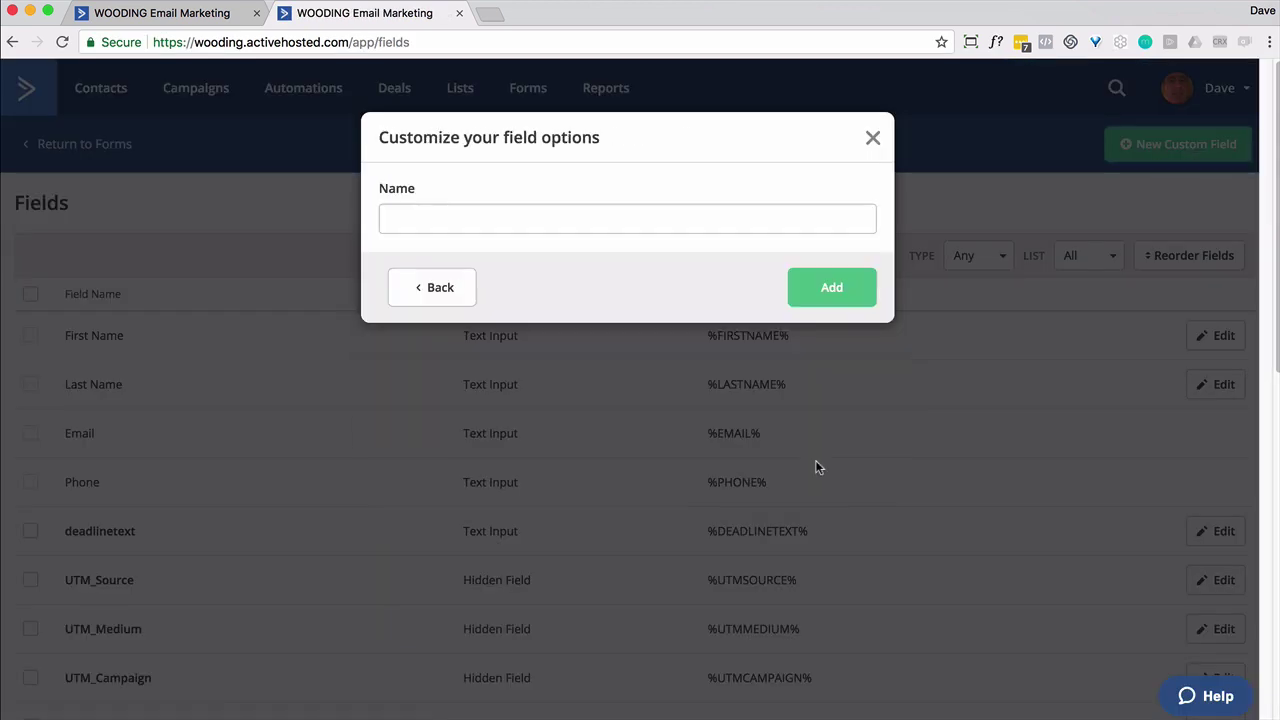
click(729, 213)
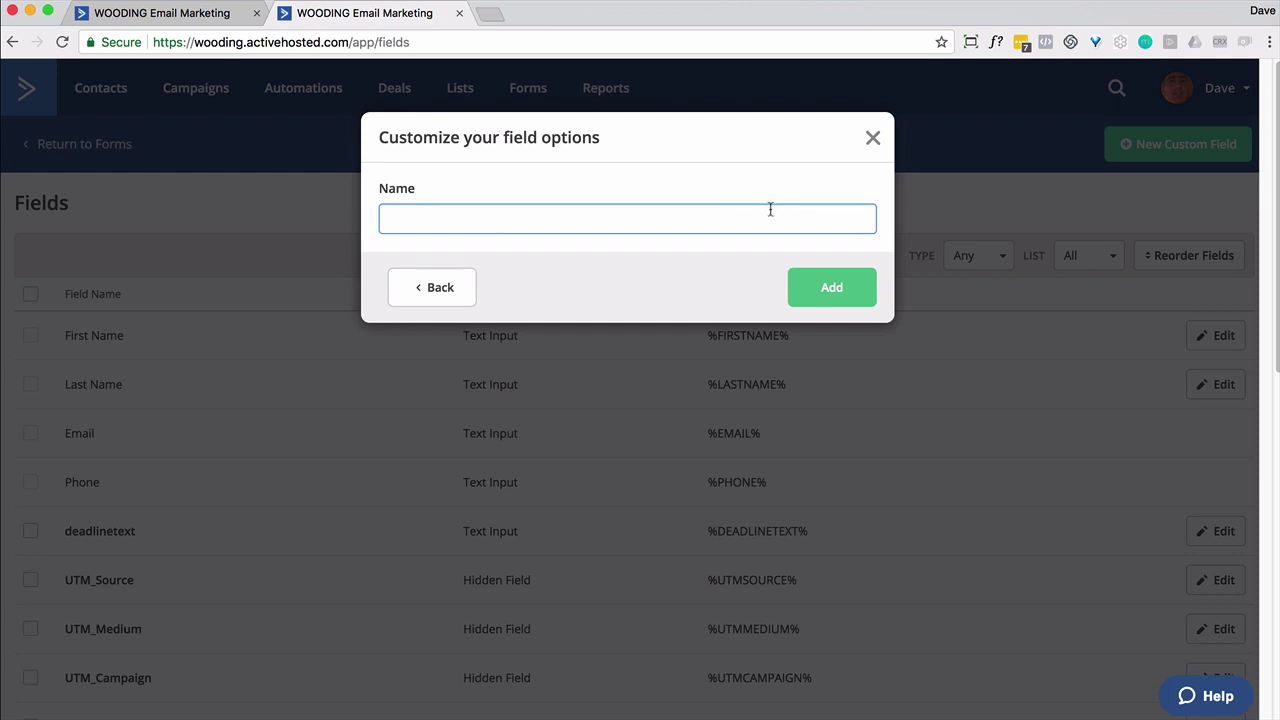
text(Product)
click(829, 287)
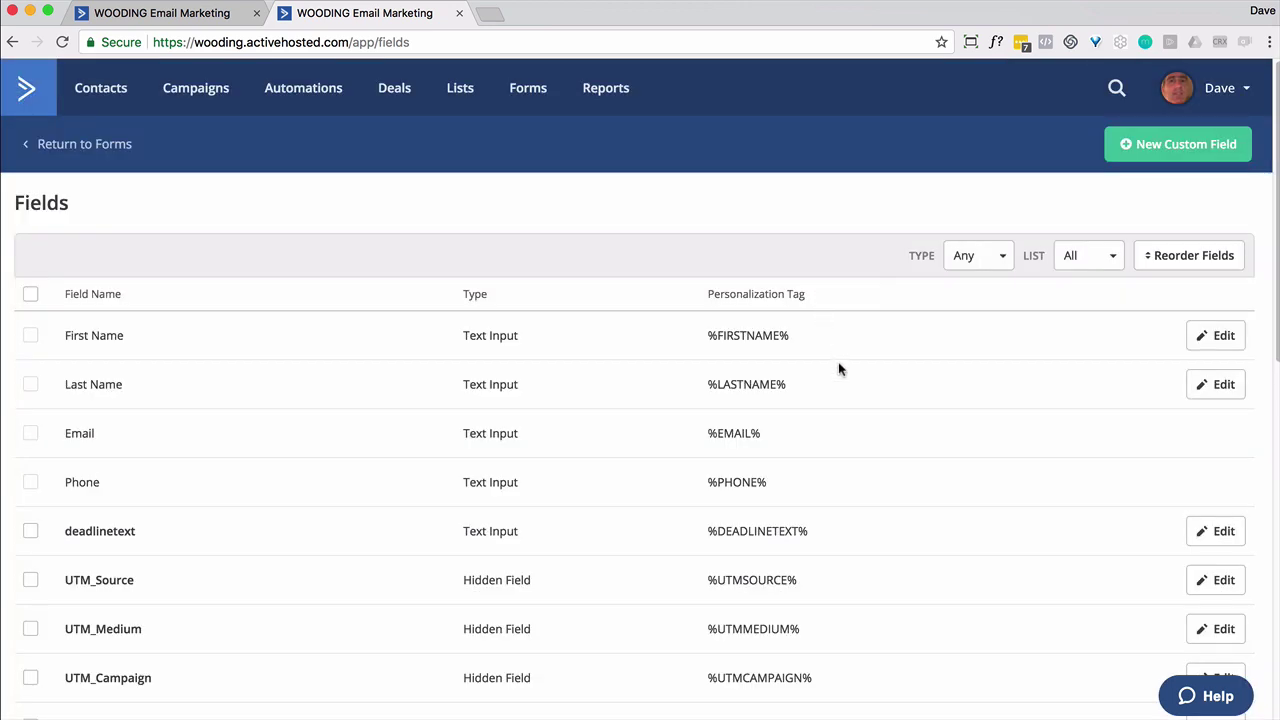
scroll(848, 510, down, 10)
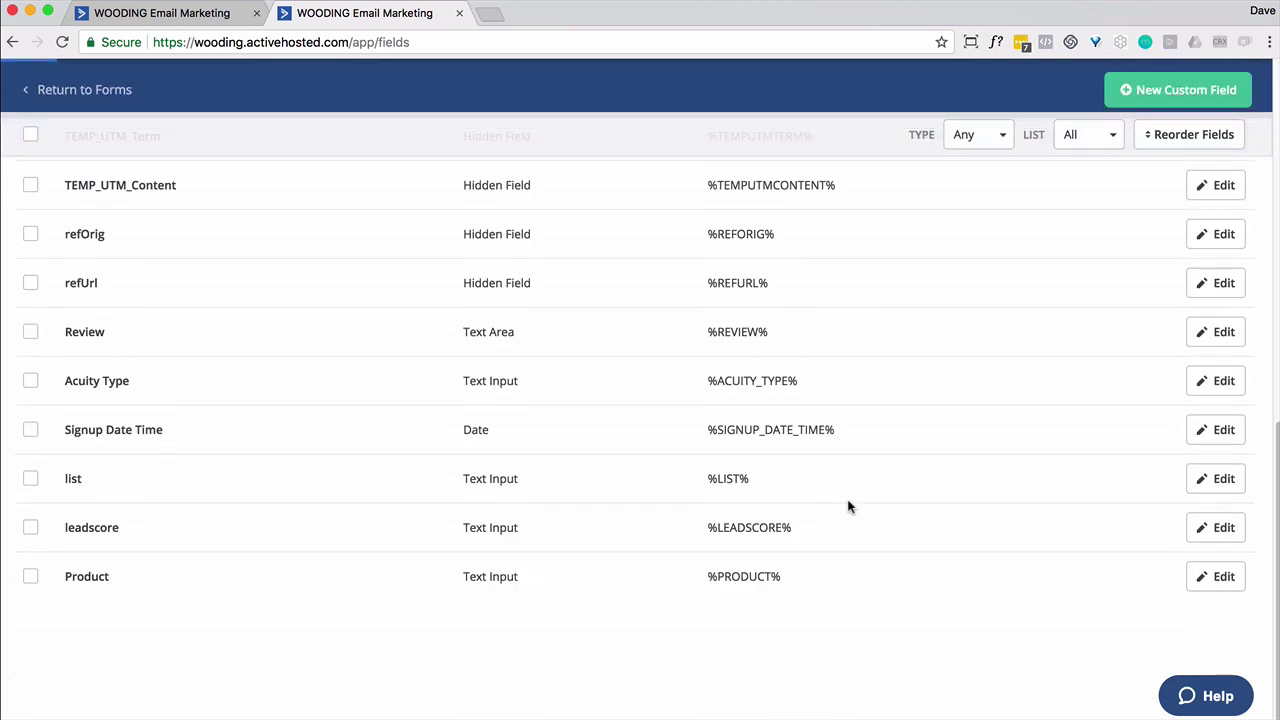
double_click(745, 577)
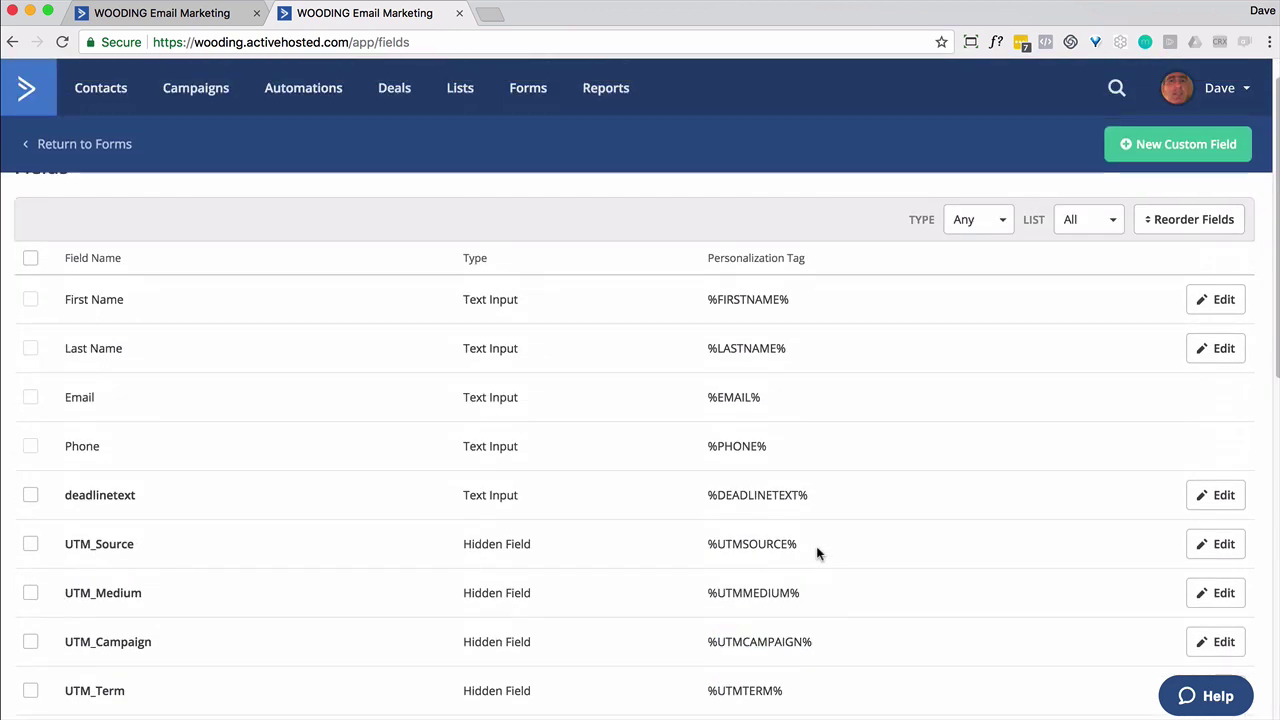
click(199, 16)
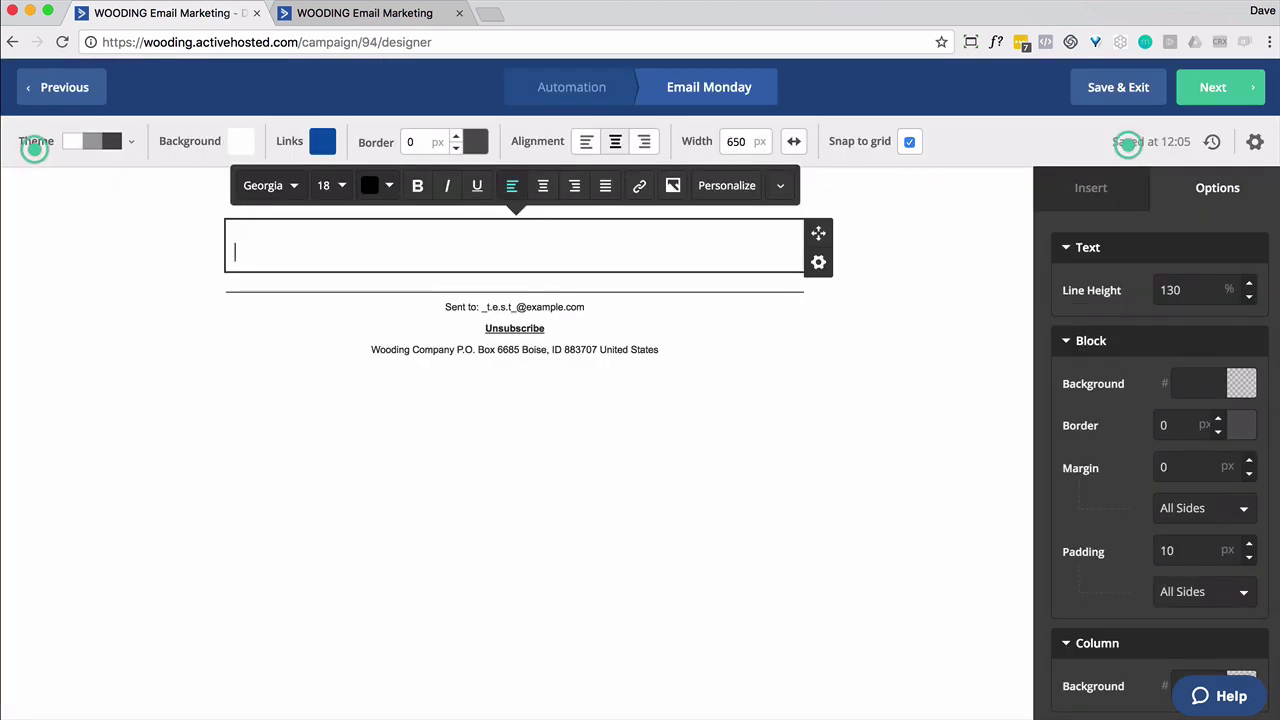
text(Downloa)
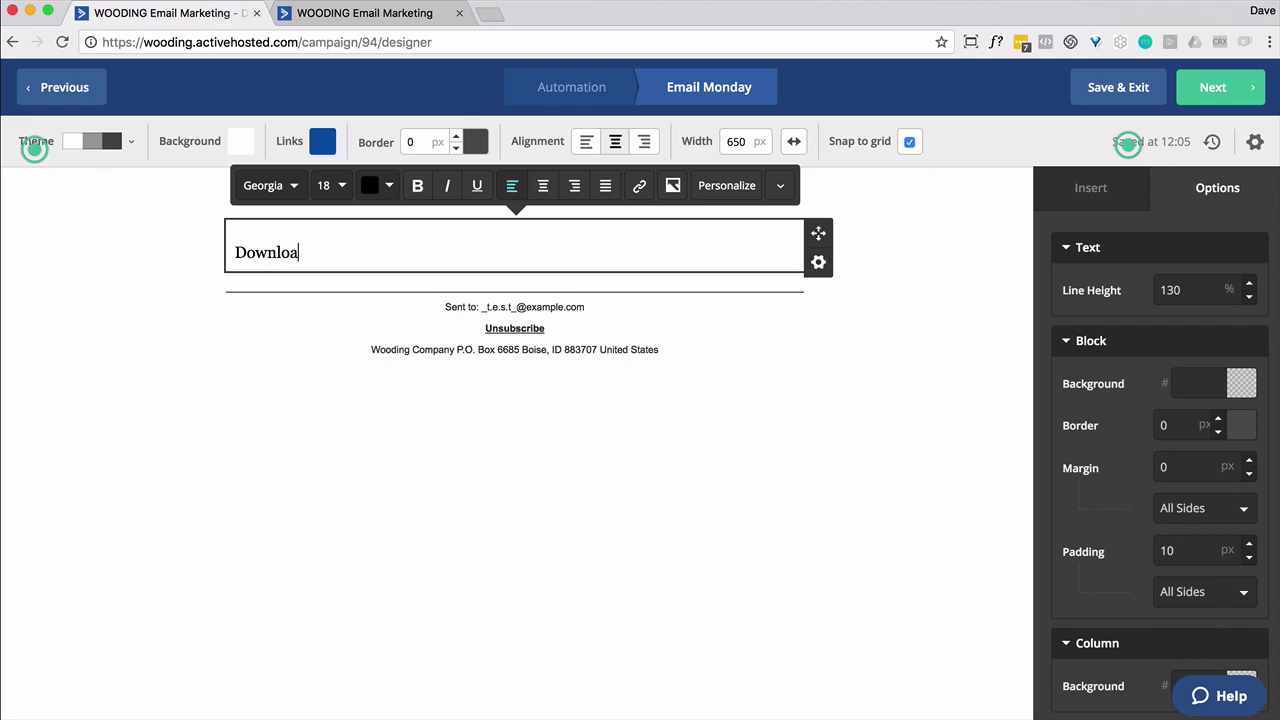
text(d your PDF HERE.)
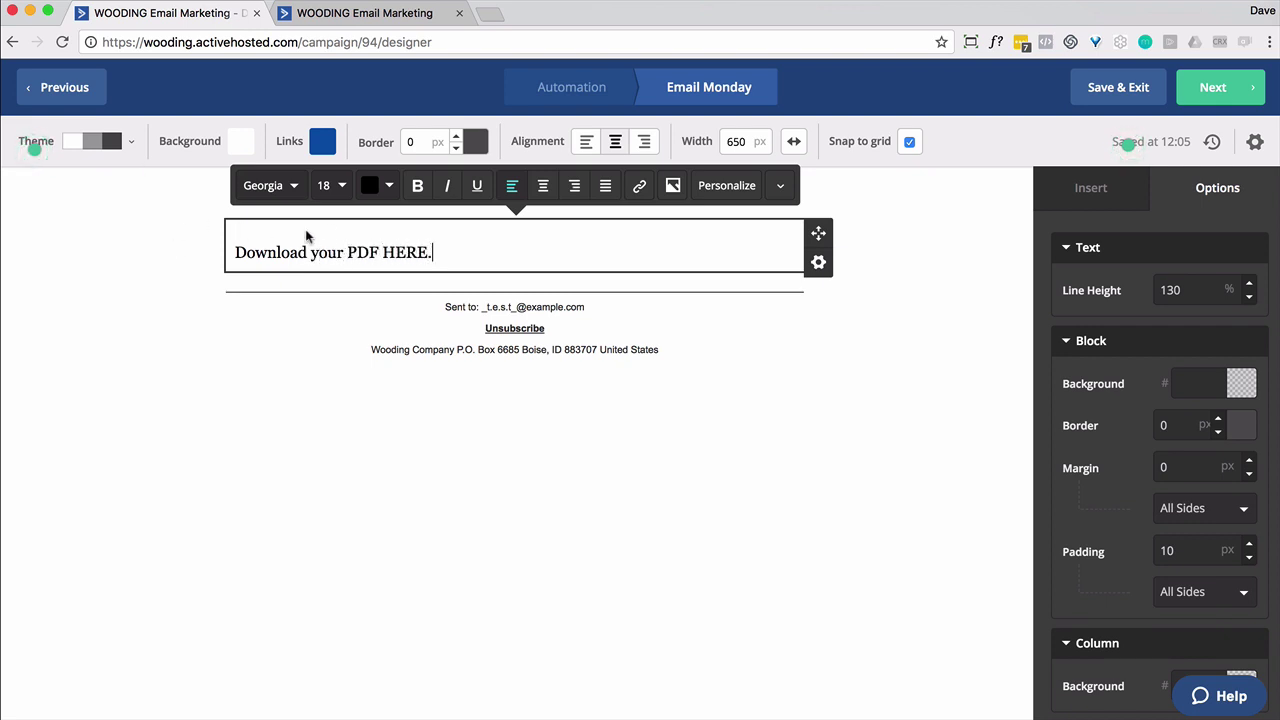
double_click(394, 251)
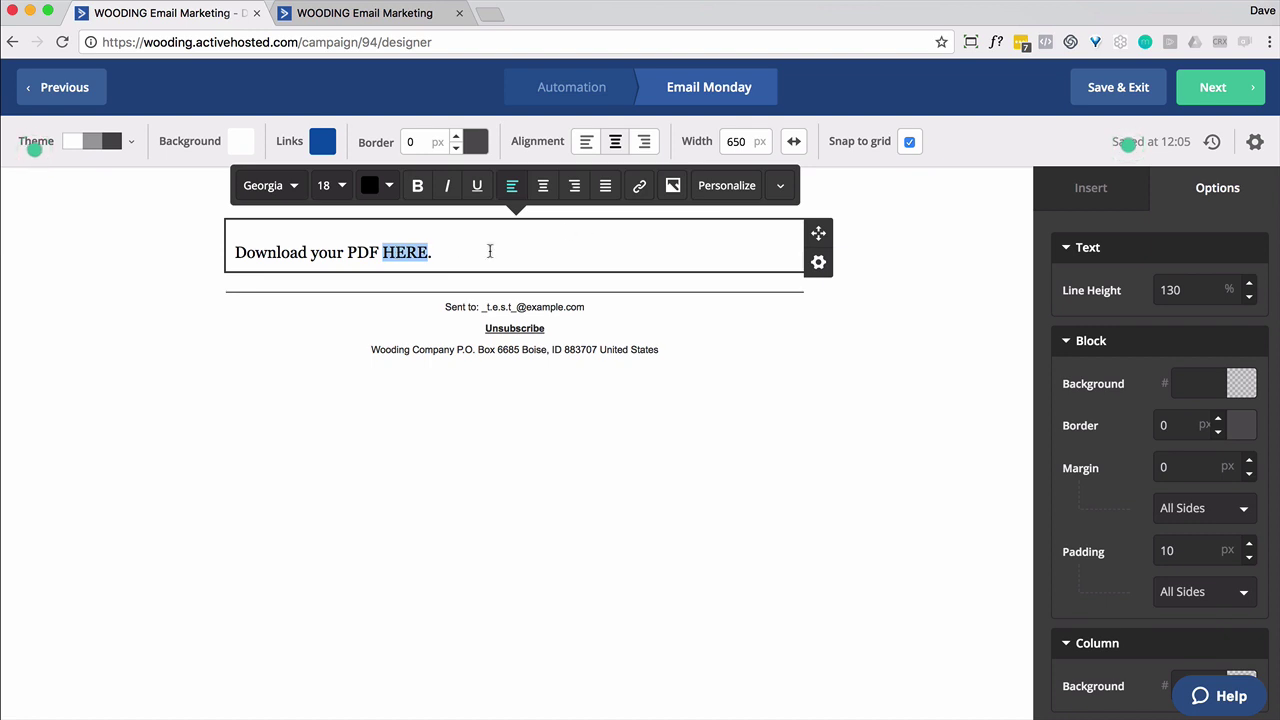
click(464, 251)
key(Return)
key(Return)
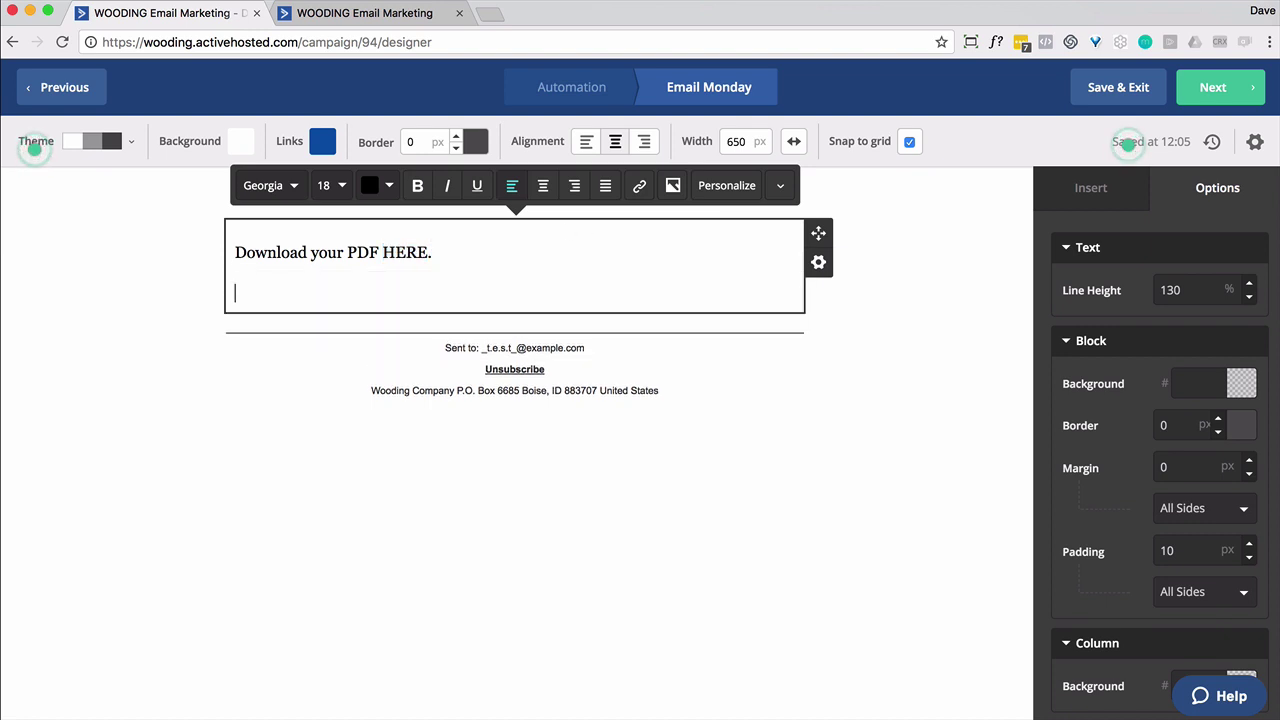
text(http)
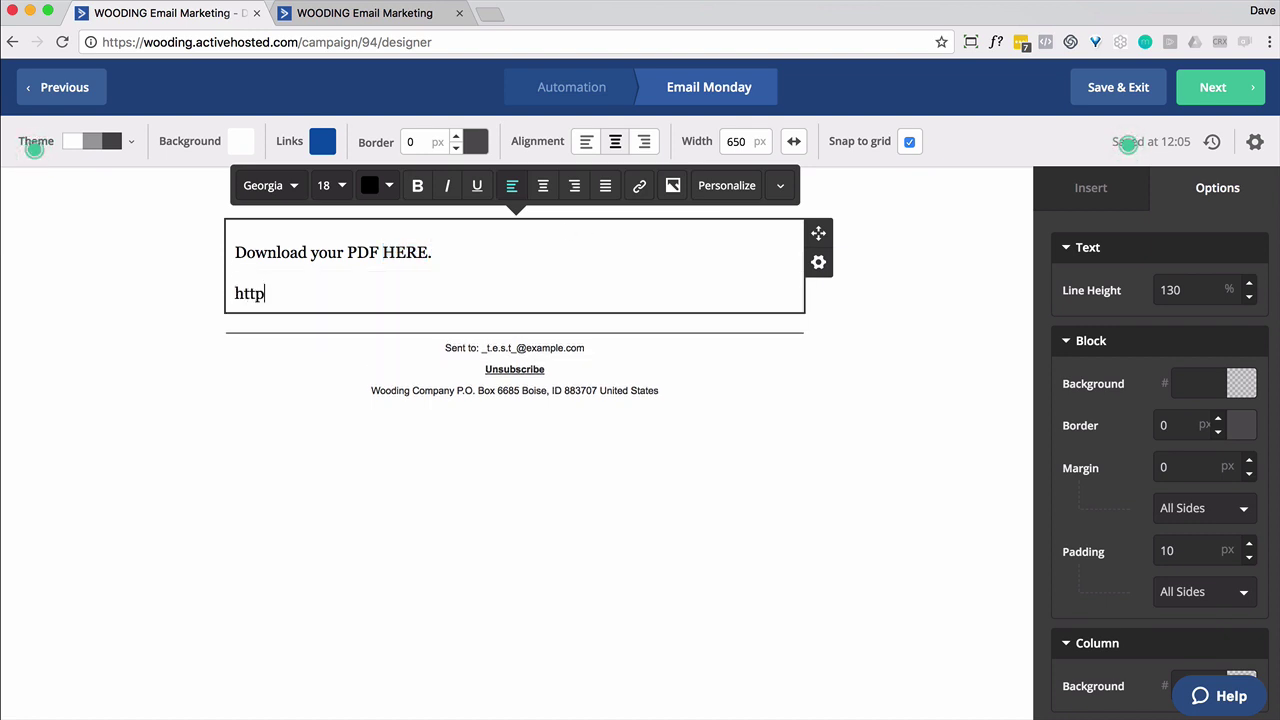
text(s://examp)
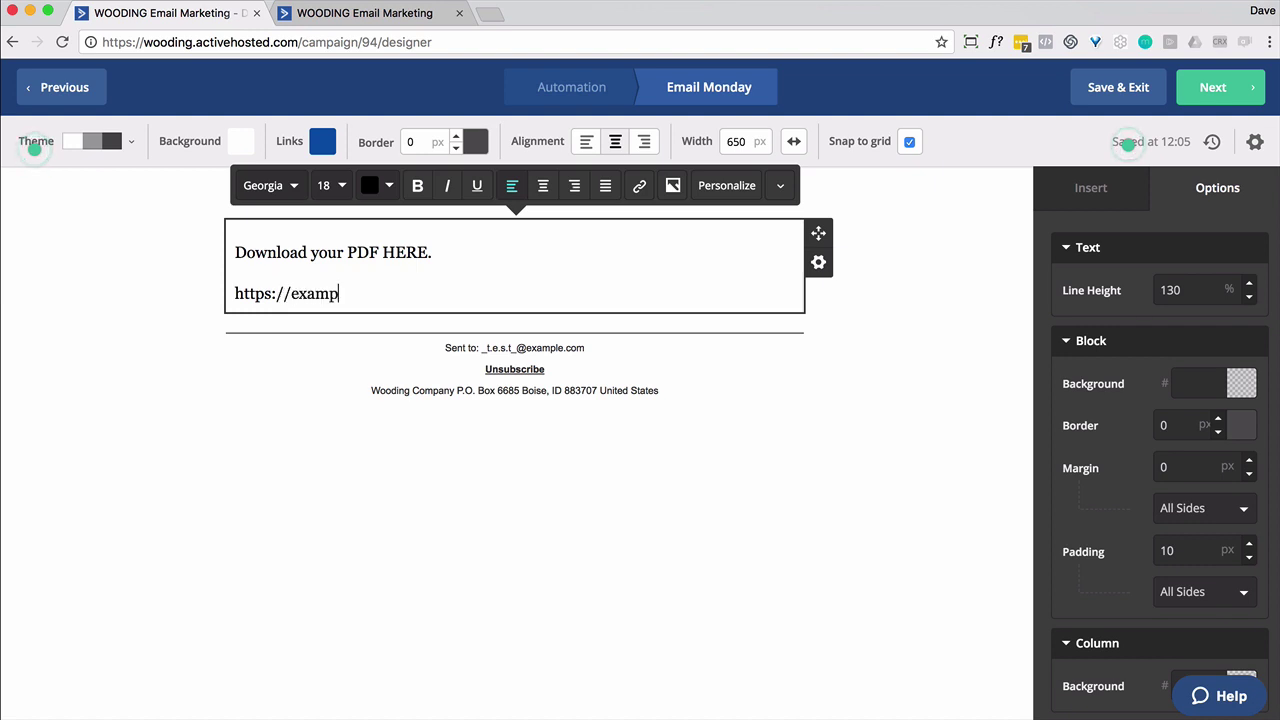
text(le.com/)
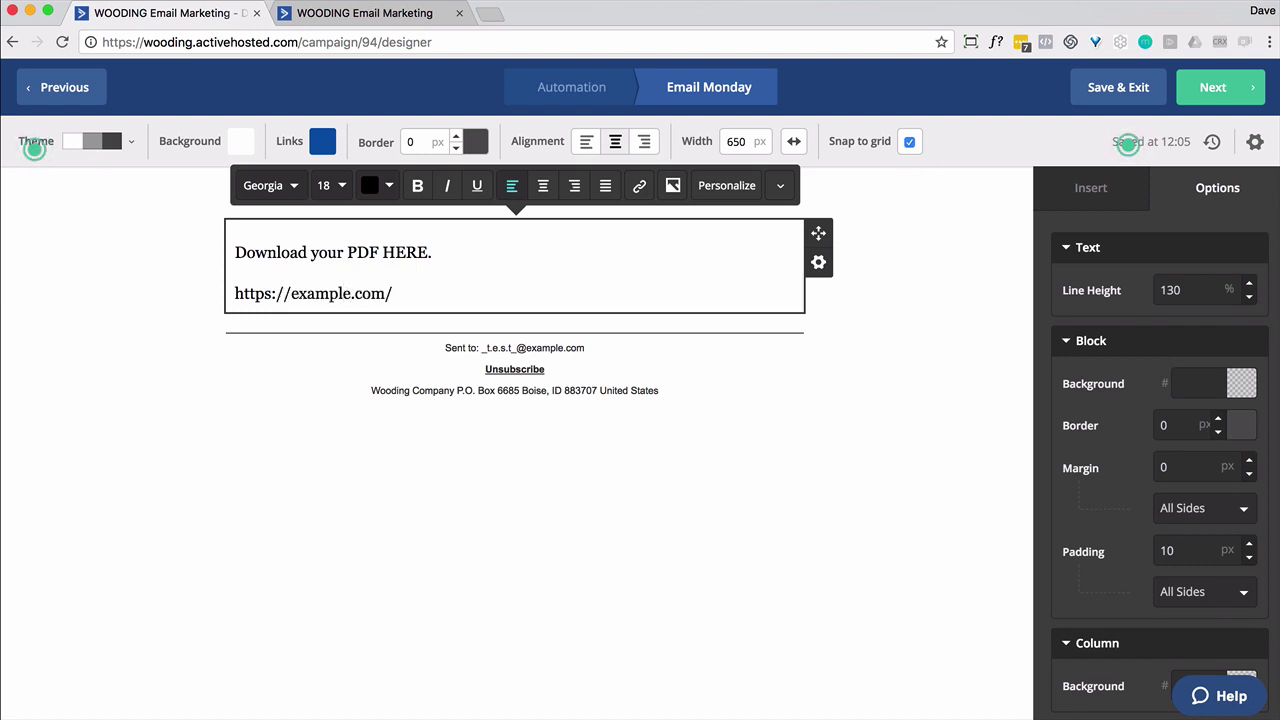
text(pdf/)
Step: Insert the contact's Product tag (%PRODUCT%) from Personalize at the end of the PDF URL
click(717, 194)
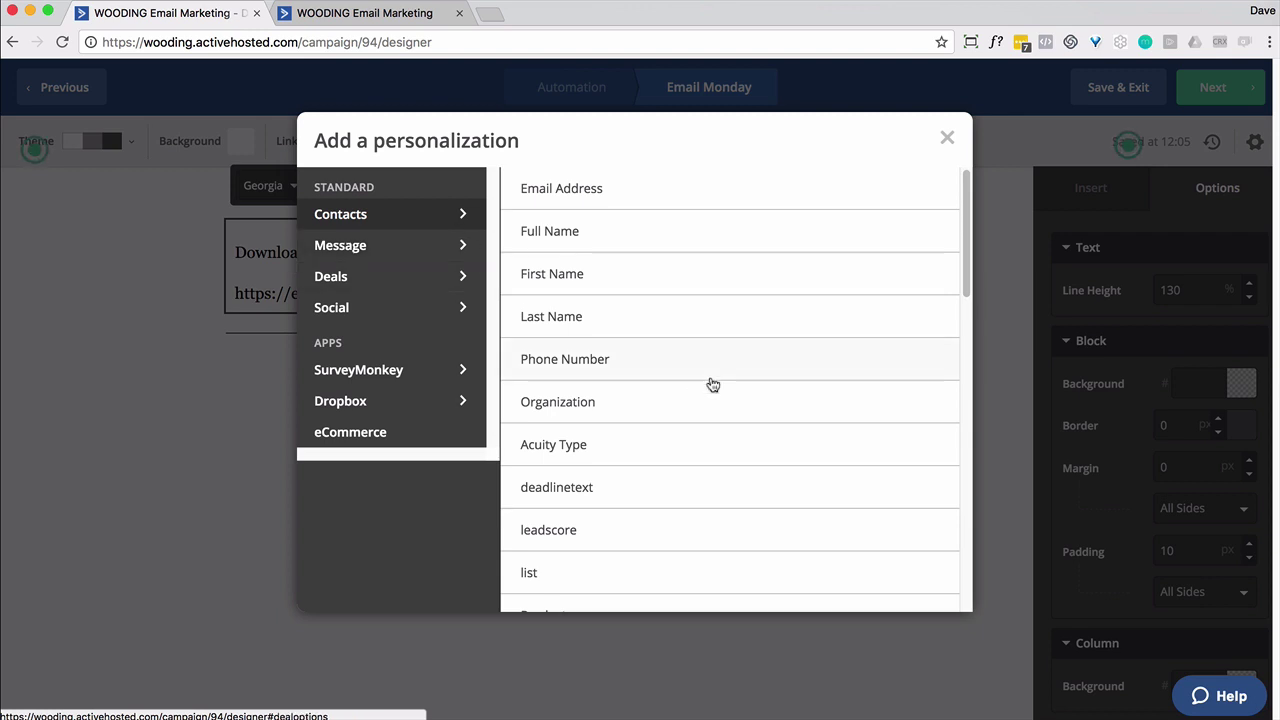
scroll(643, 441, down, 10)
scroll(632, 491, up, 5)
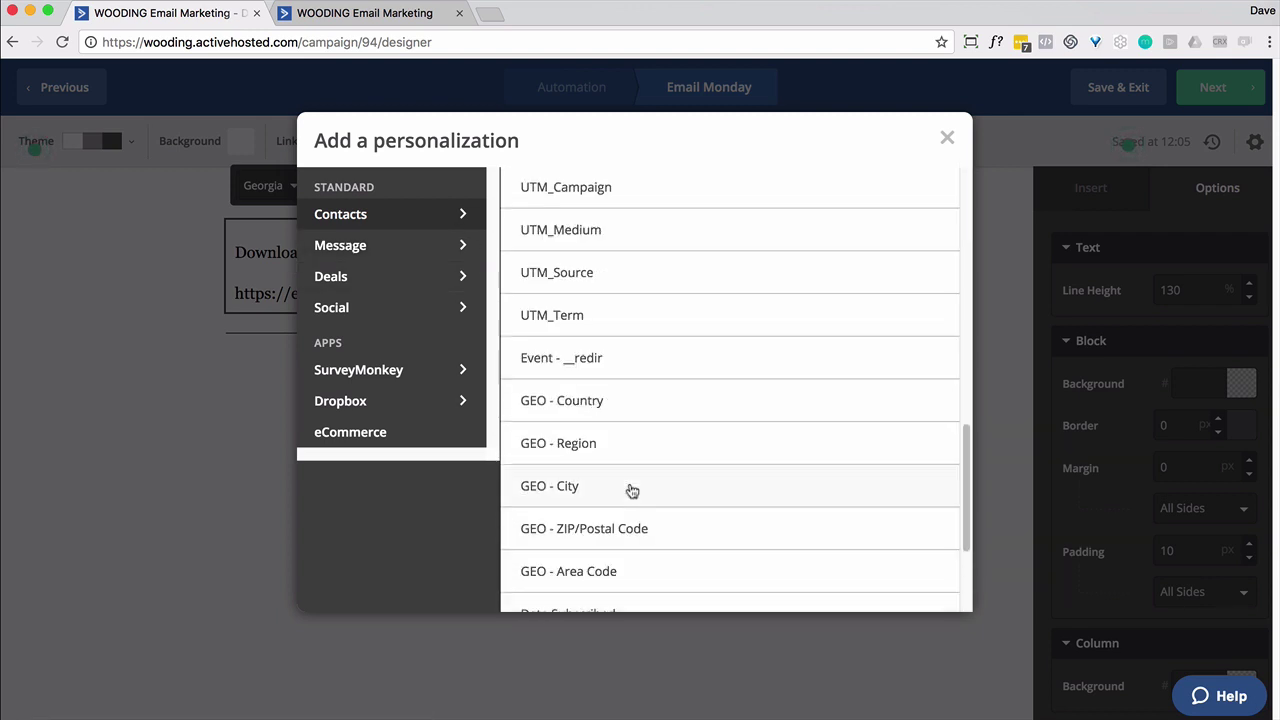
scroll(632, 491, up, 4)
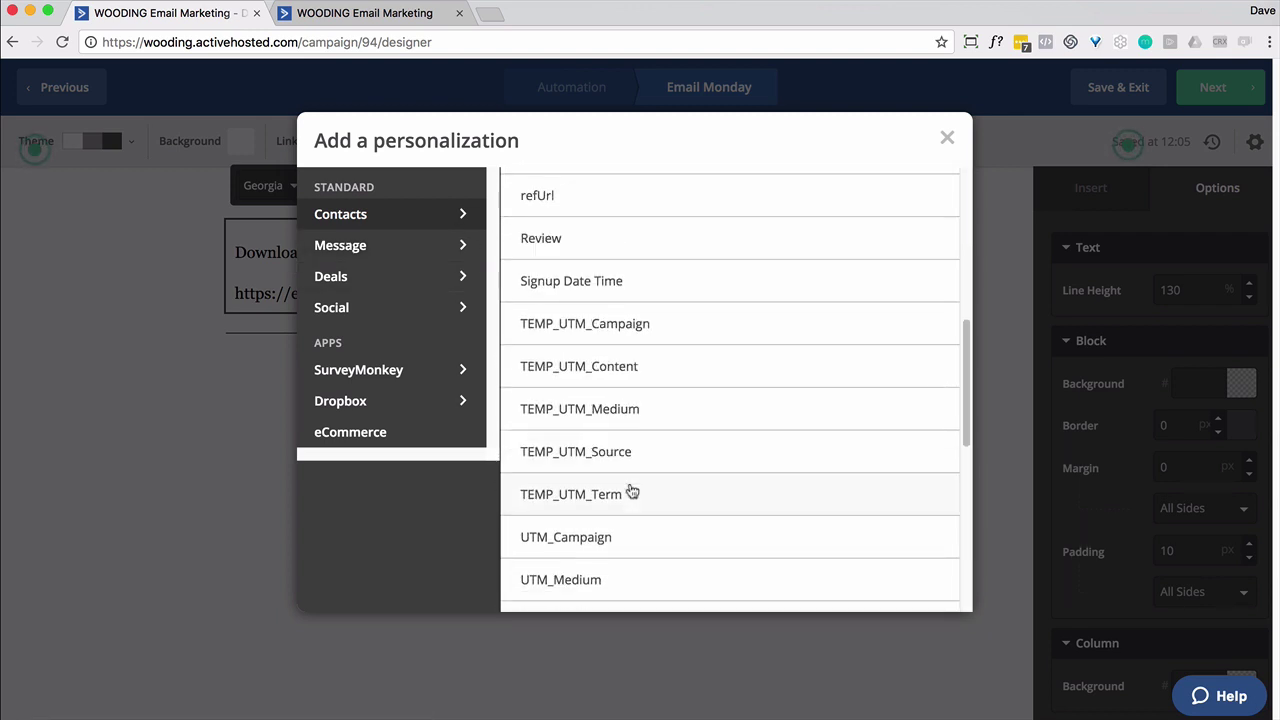
scroll(629, 480, up, 1)
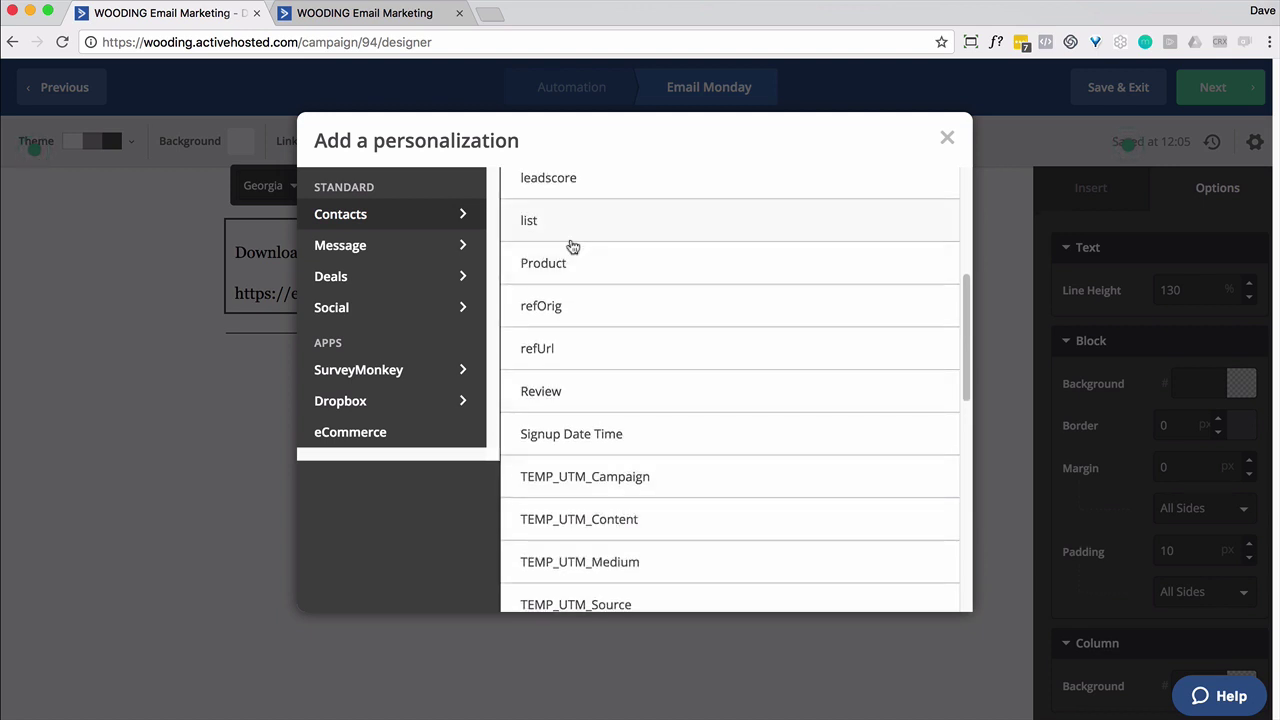
click(563, 271)
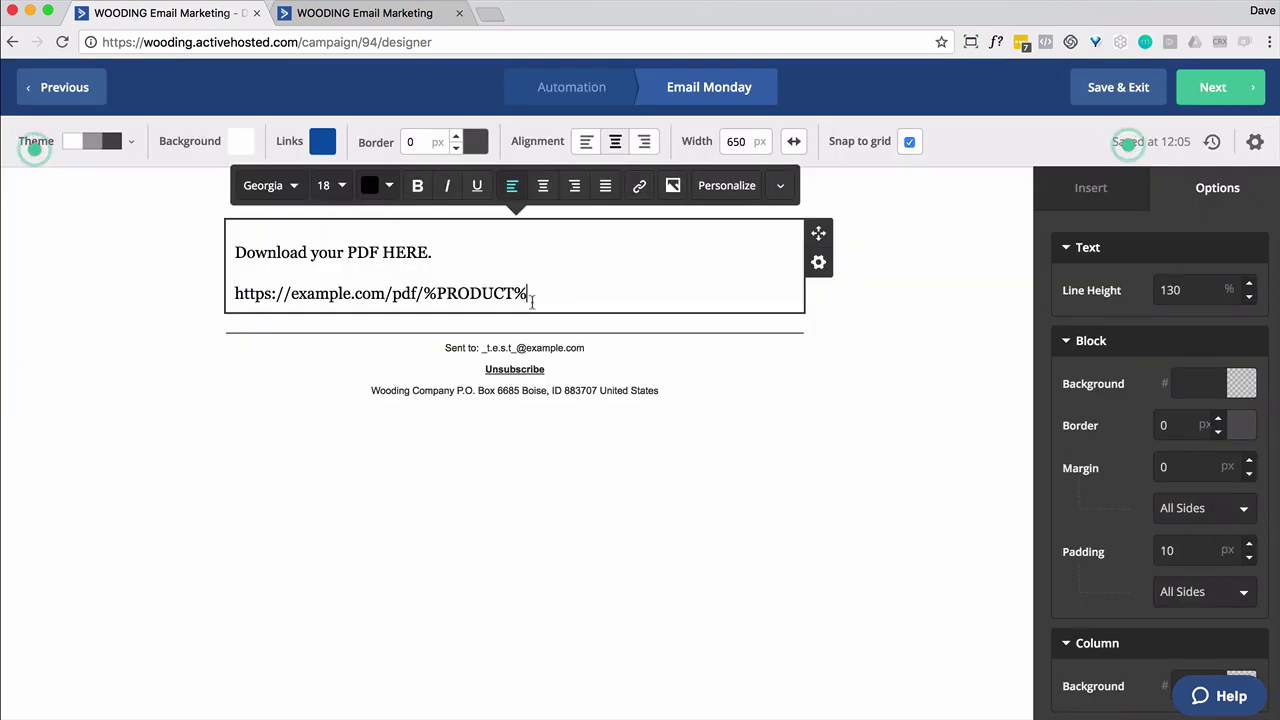
Step: Append .pdf to the URL, then duplicate the URL onto a new line below
text(.pdf)
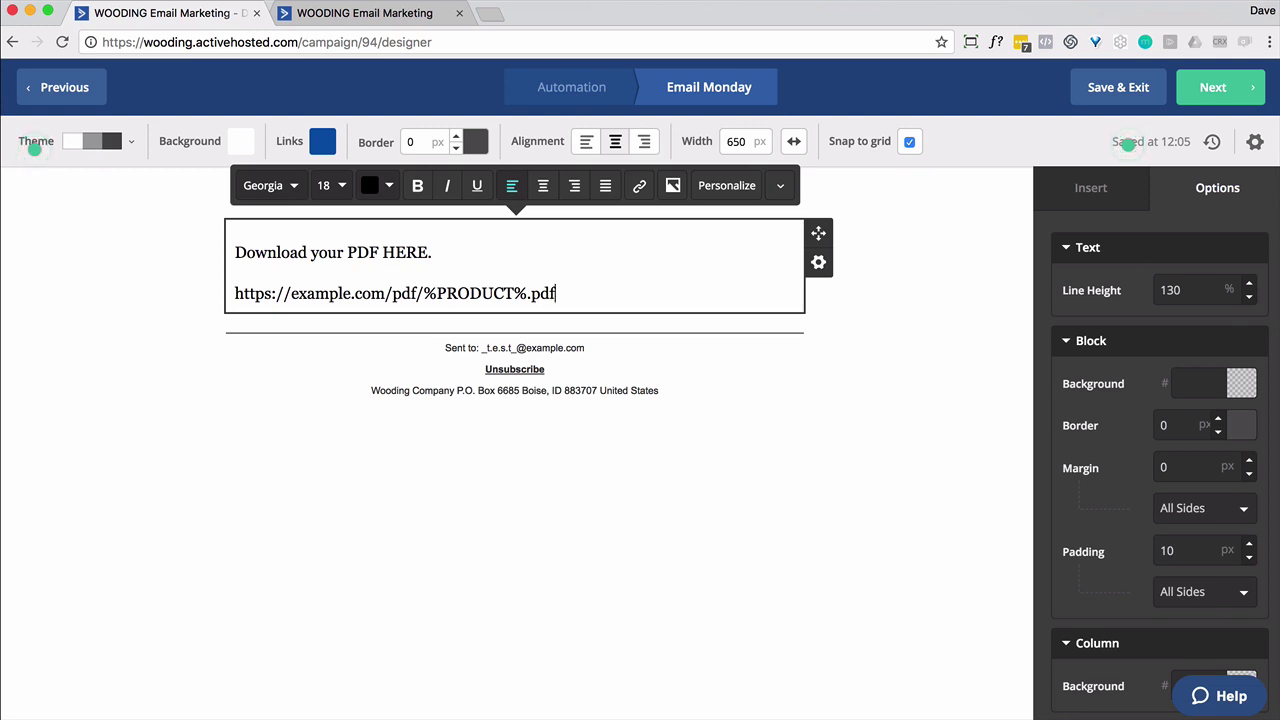
key(Return)
key(Up)
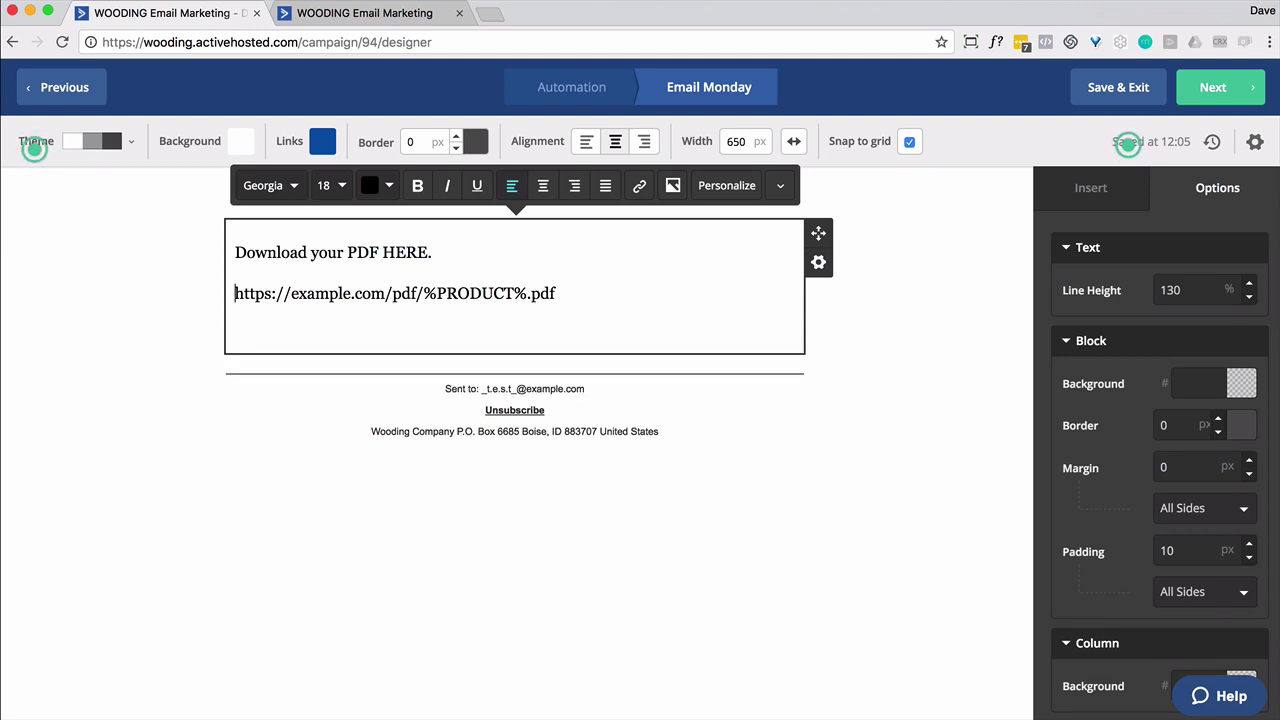
key(shift+End)
key(ctrl+c)
key(Down)
key(ctrl+v)
key(BackSpace)
key(BackSpace)
key(BackSpace)
key(BackSpace)
key(BackSpace)
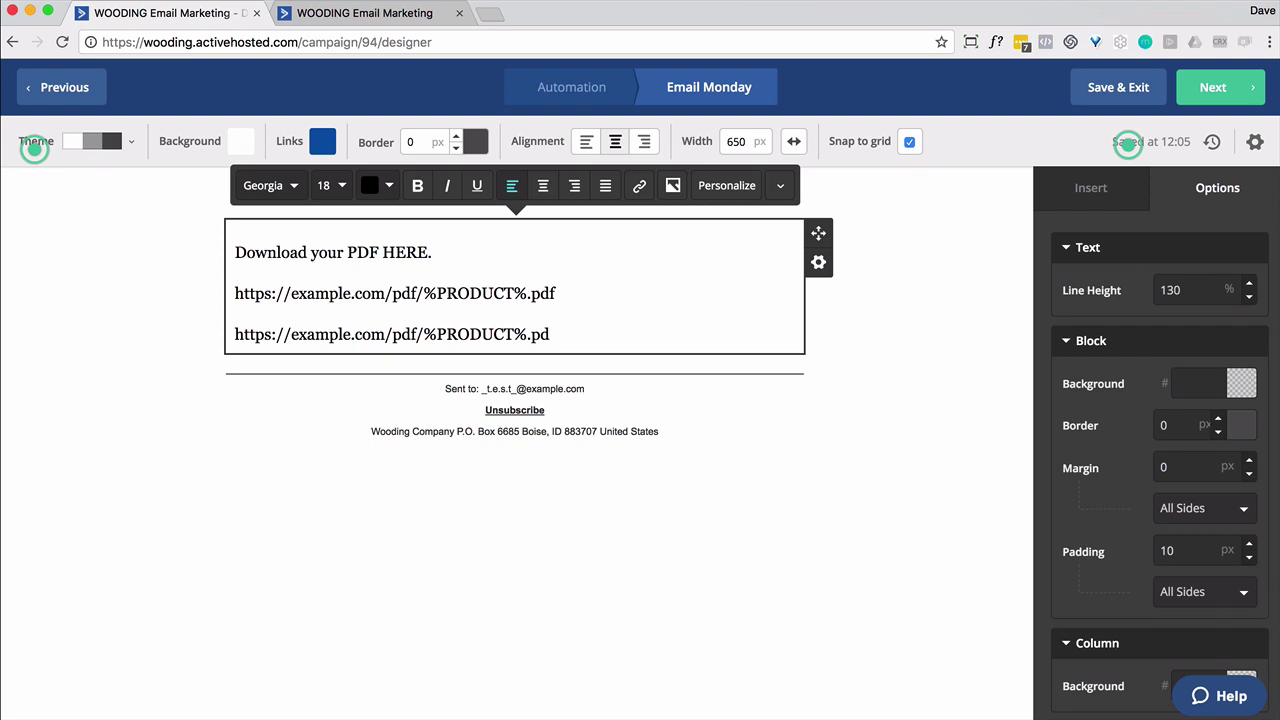
key(Left)
key(Left)
key(Left)
key(Left)
key(Left)
key(Left)
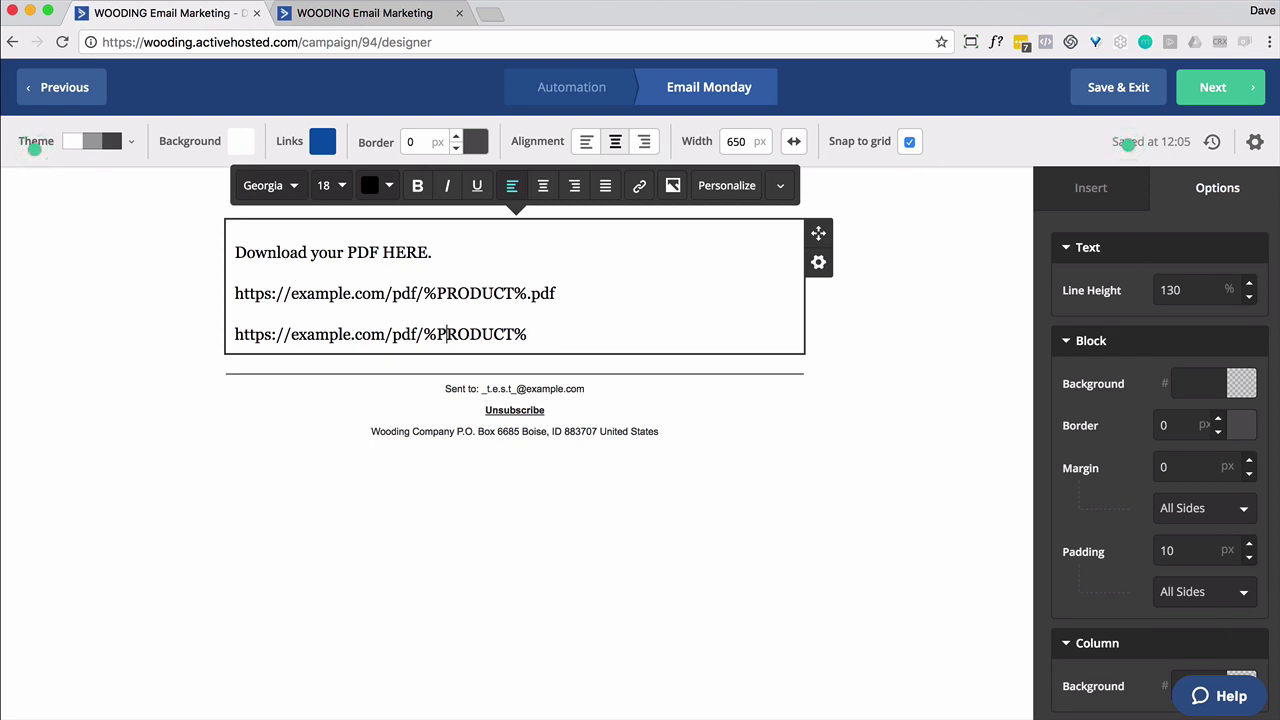
text(?)
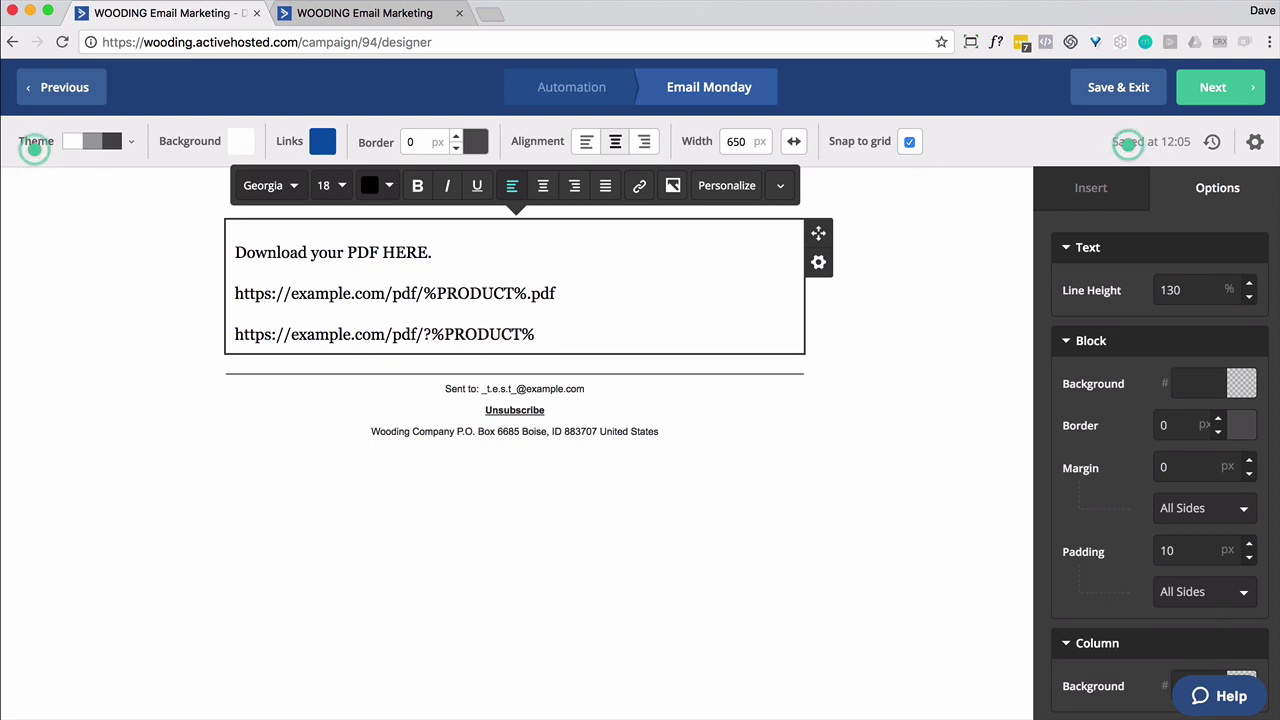
text(pdf=)
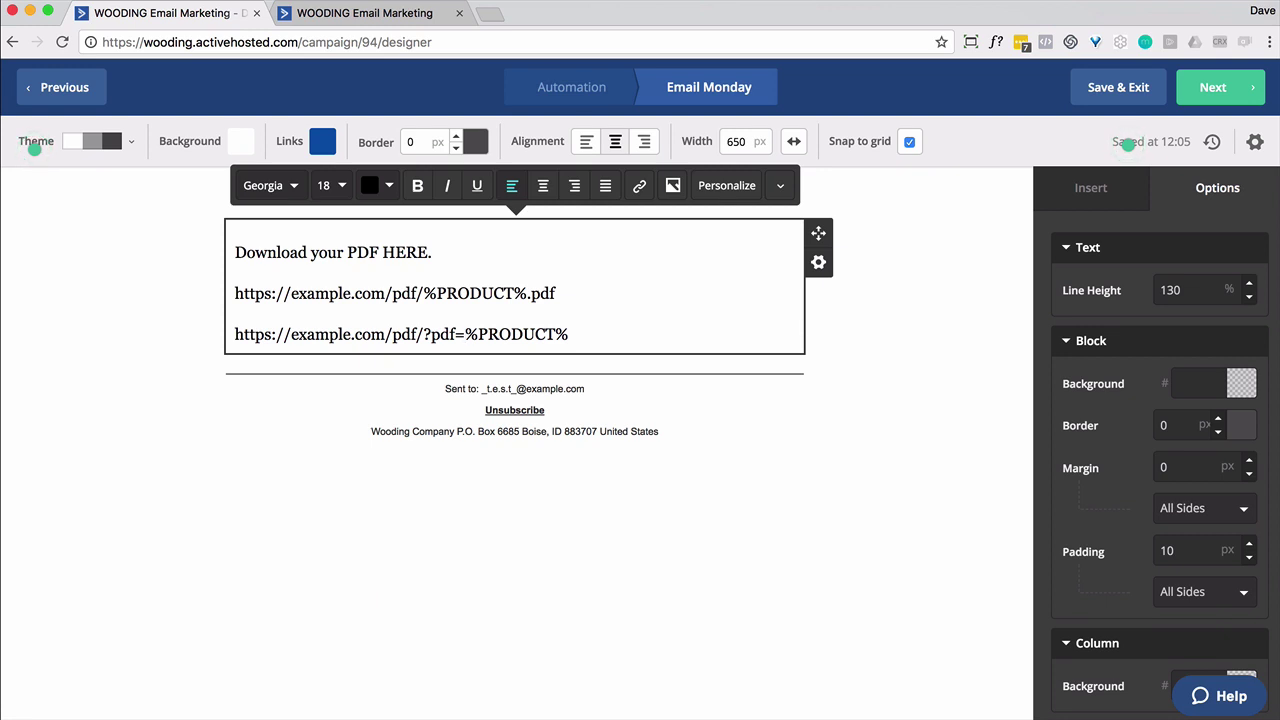
drag(570, 335, 231, 341)
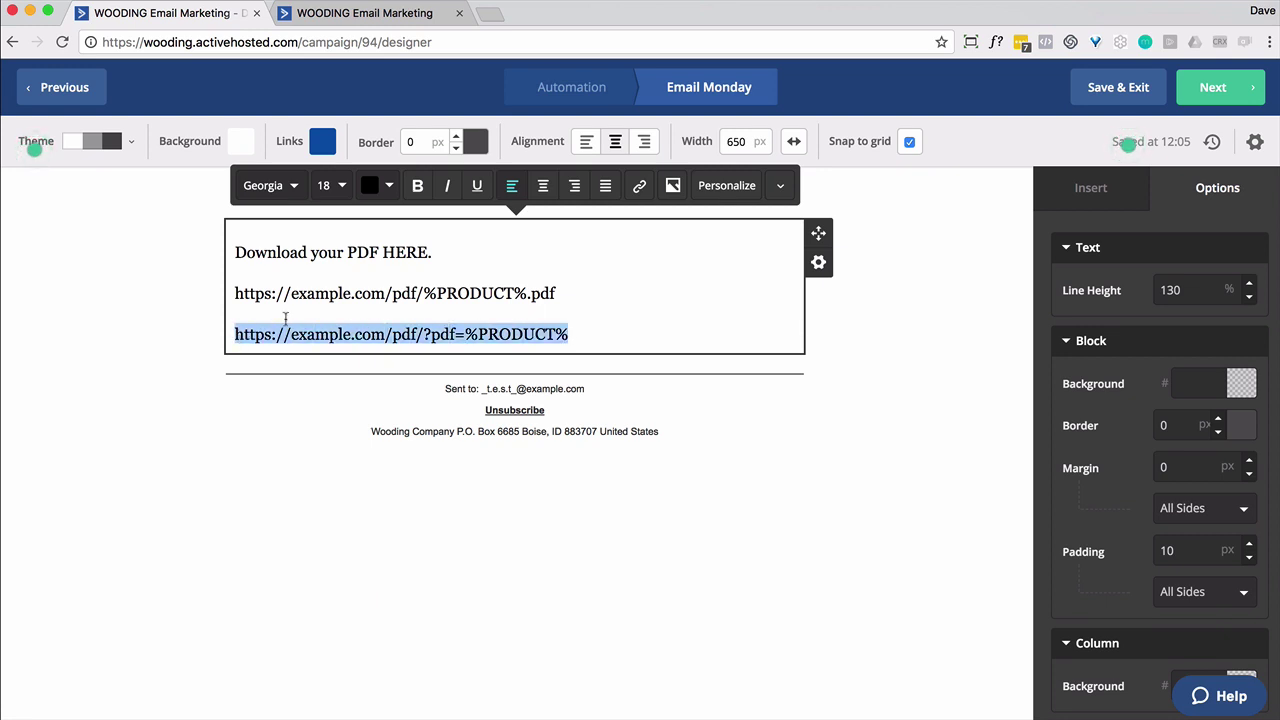
click(291, 296)
triple_click(290, 300)
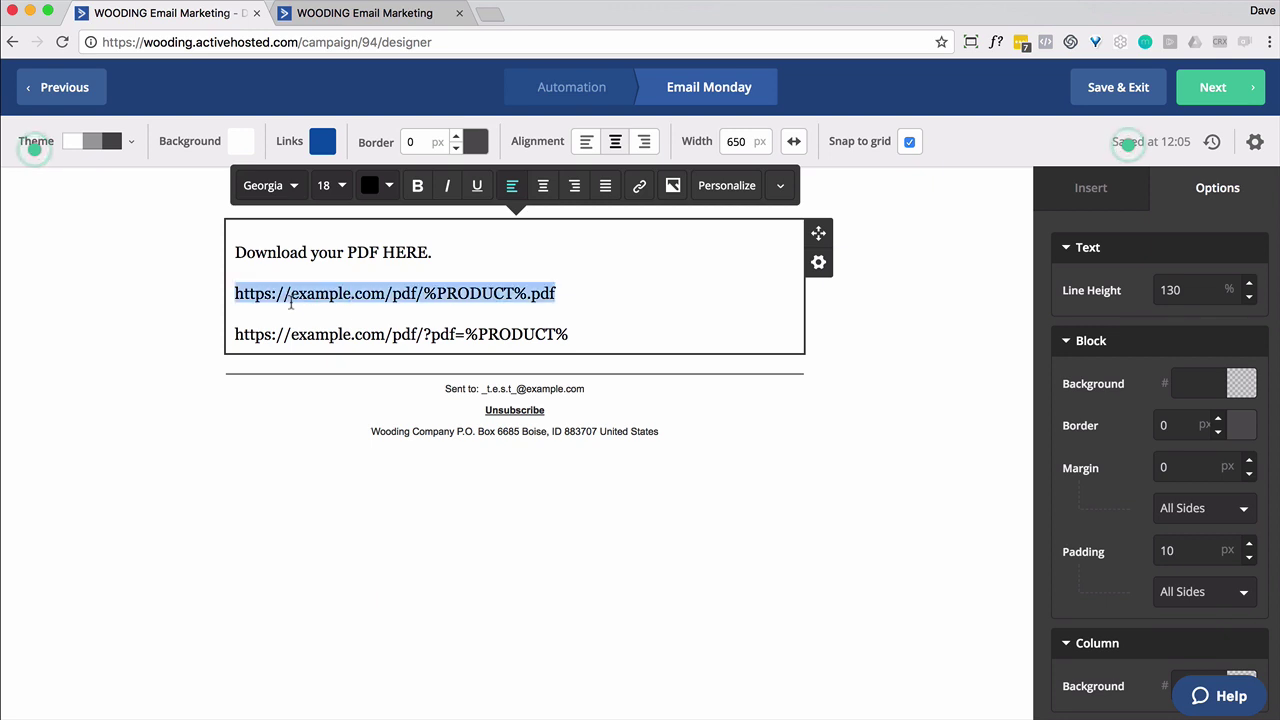
key(BackSpace)
key(BackSpace)
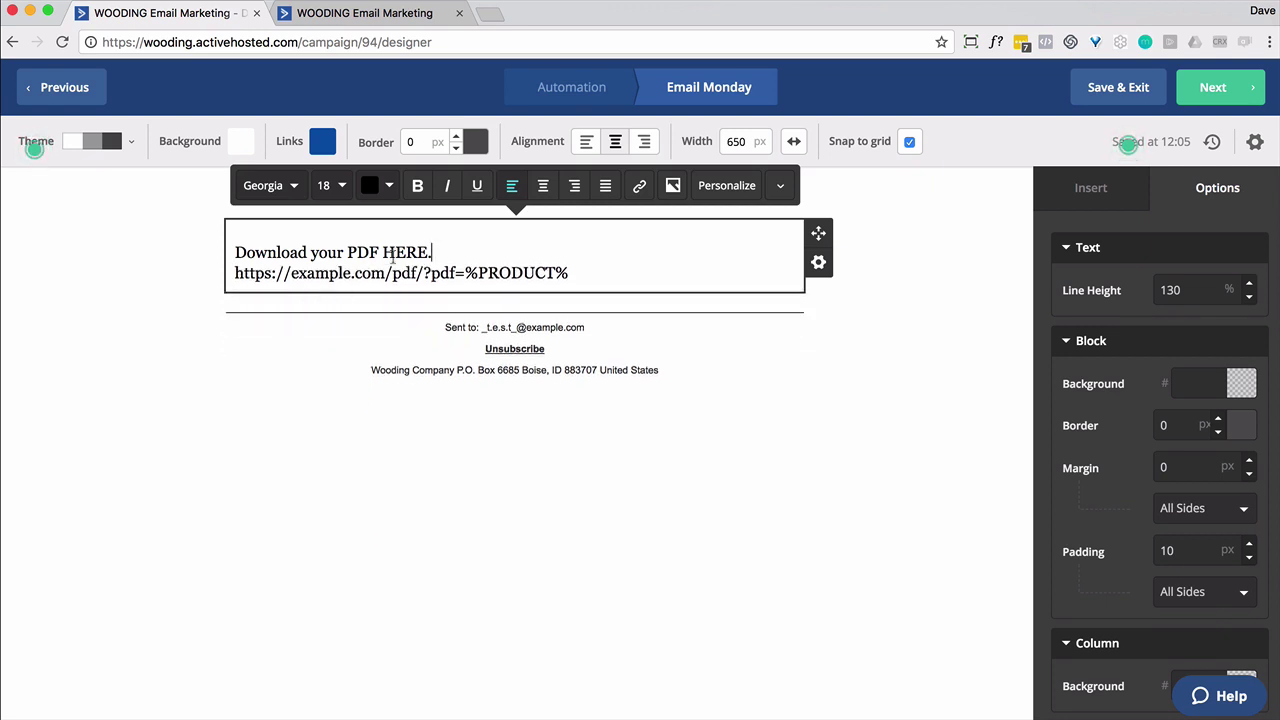
double_click(392, 255)
click(639, 187)
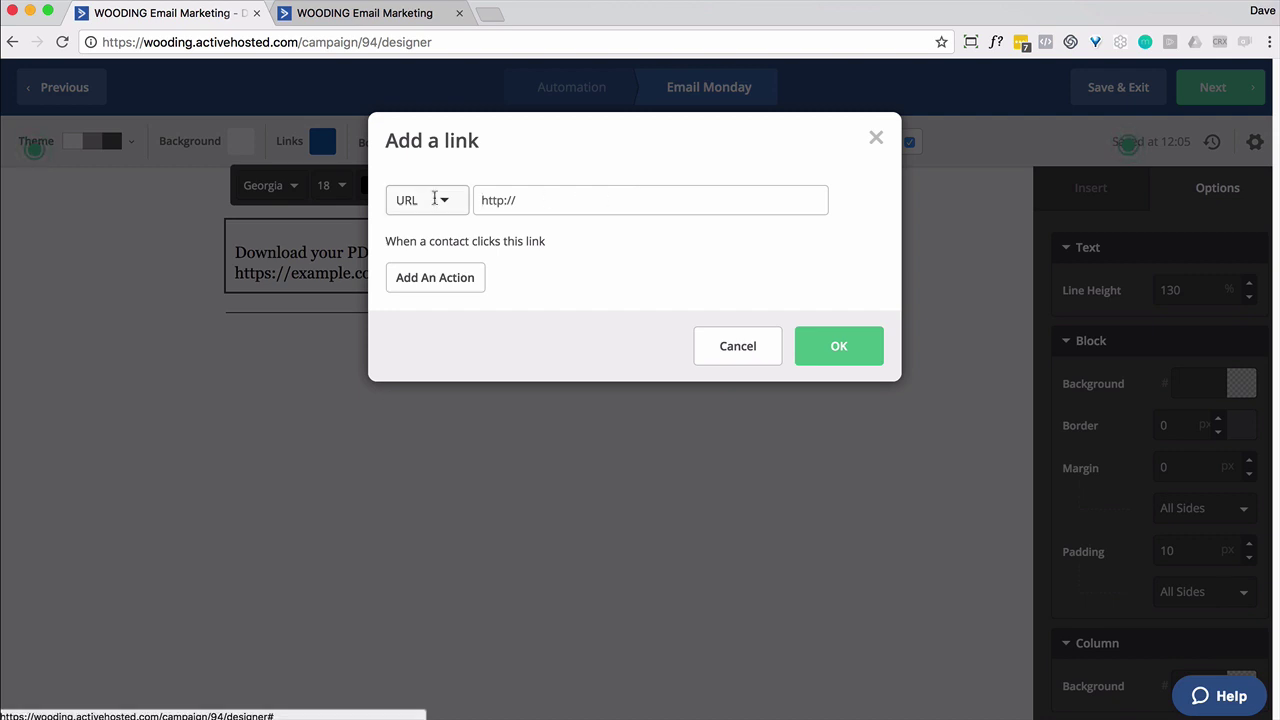
key(super+v)
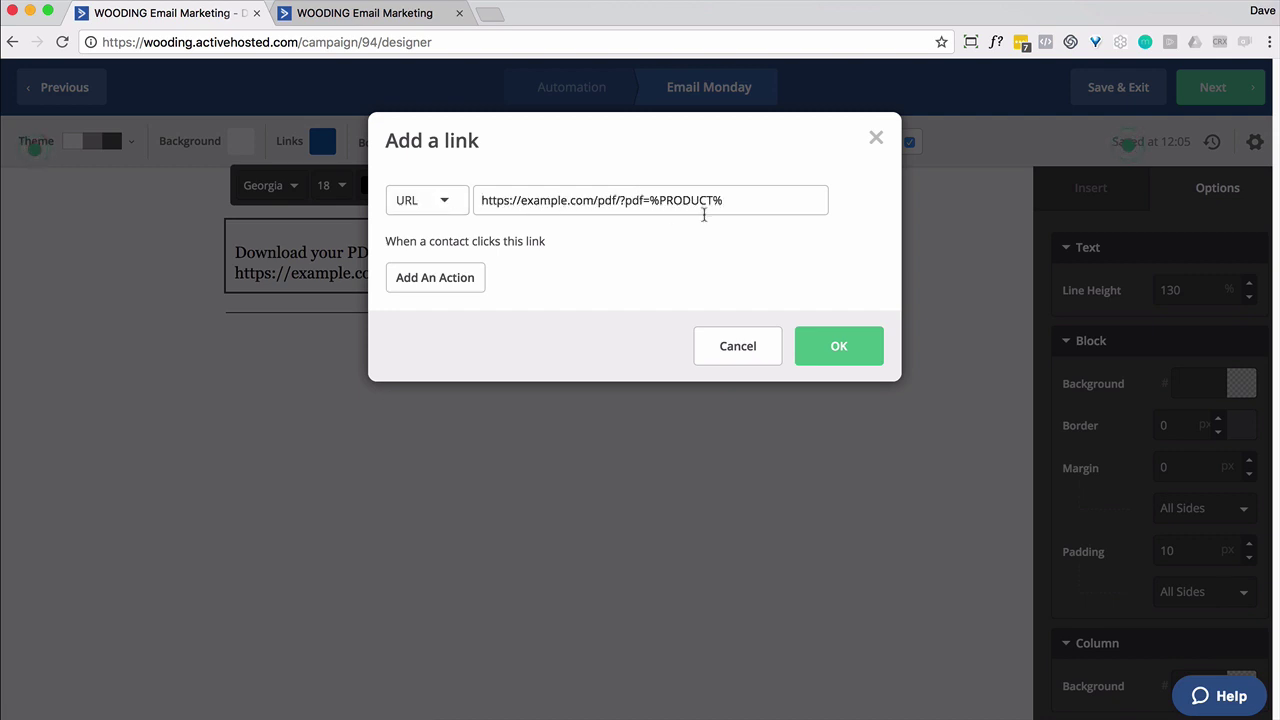
click(805, 345)
Step: Delete the plain URL line below the sentence
click(501, 273)
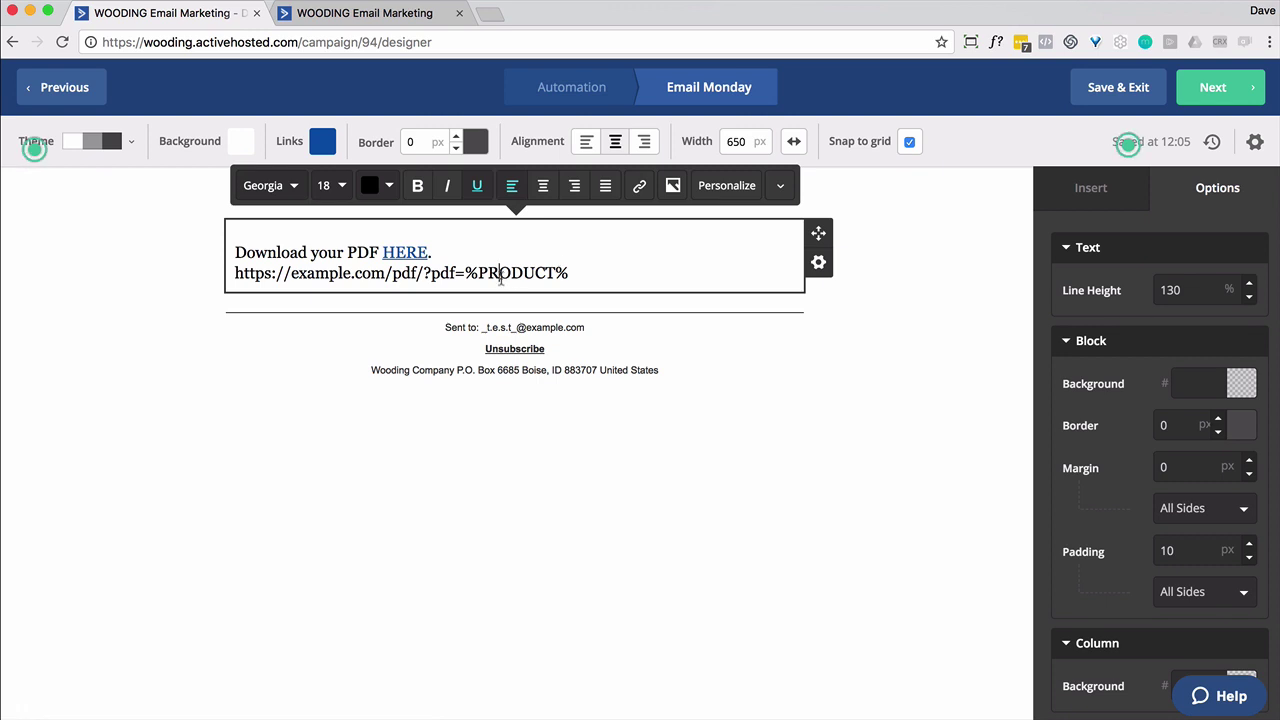
double_click(501, 273)
click(501, 273)
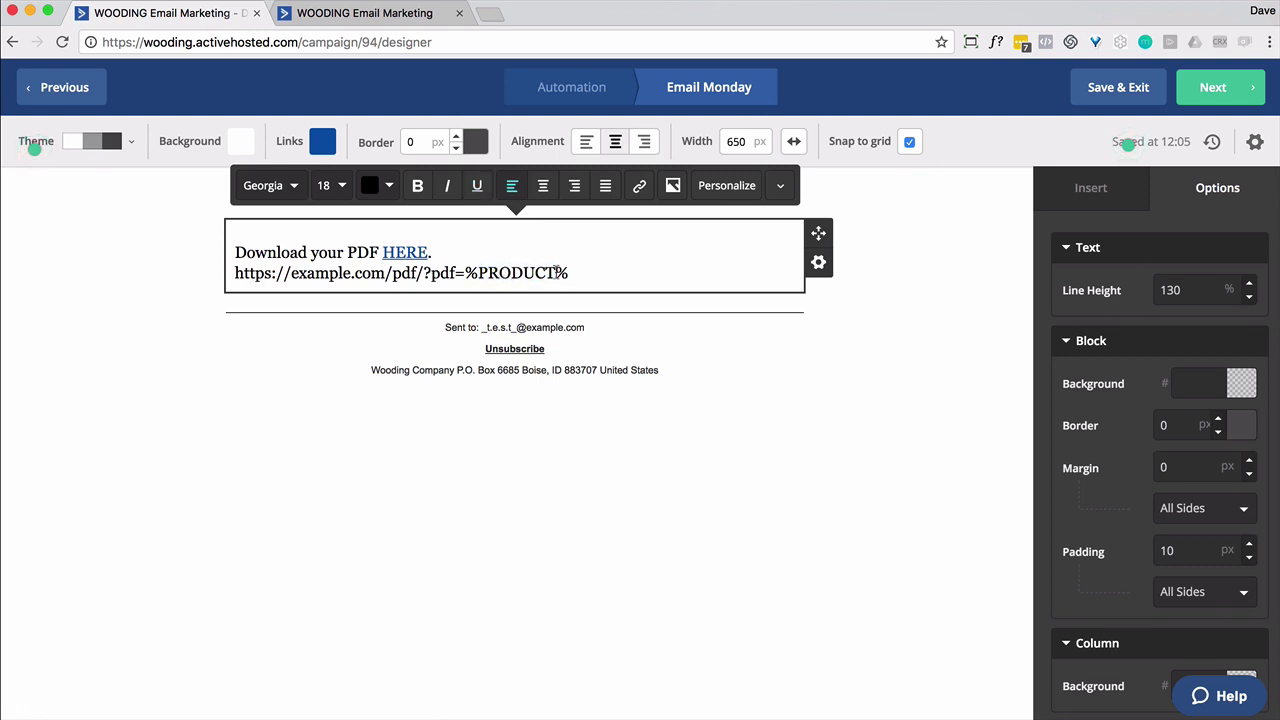
drag(556, 272, 171, 283)
key(BackSpace)
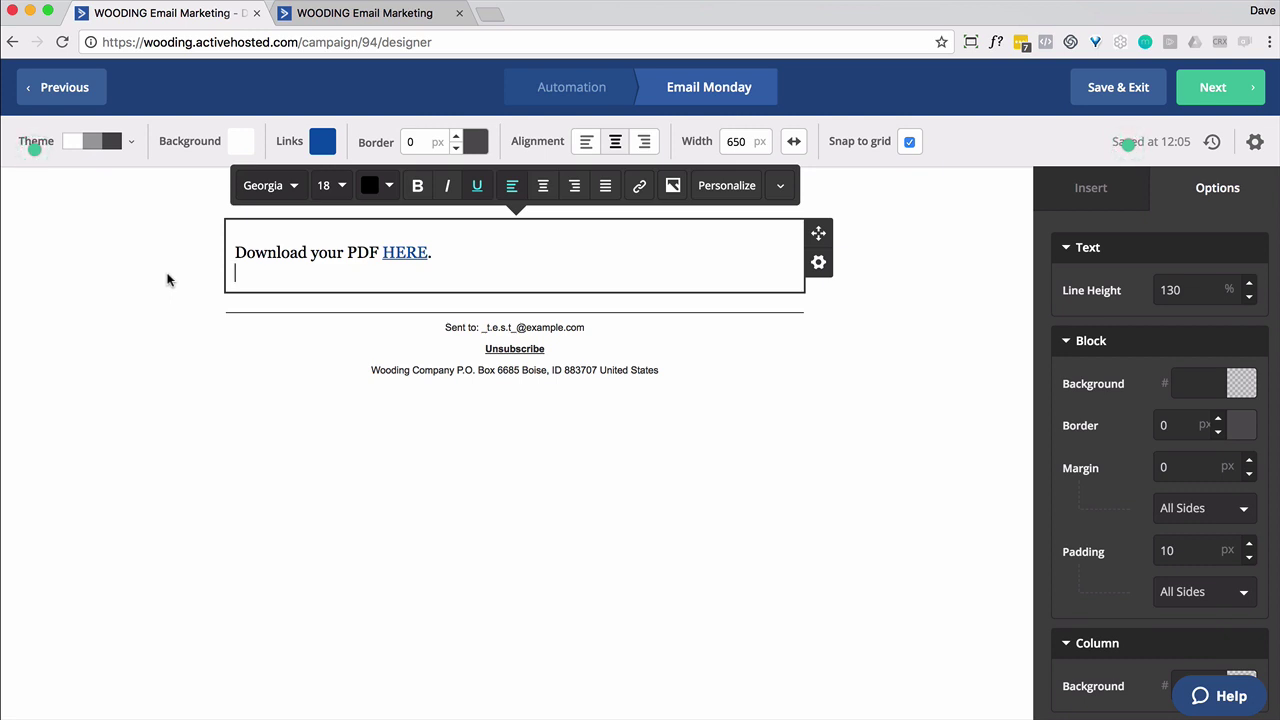
Step: Open the test contact's record and save Car as its Product field value
click(325, 18)
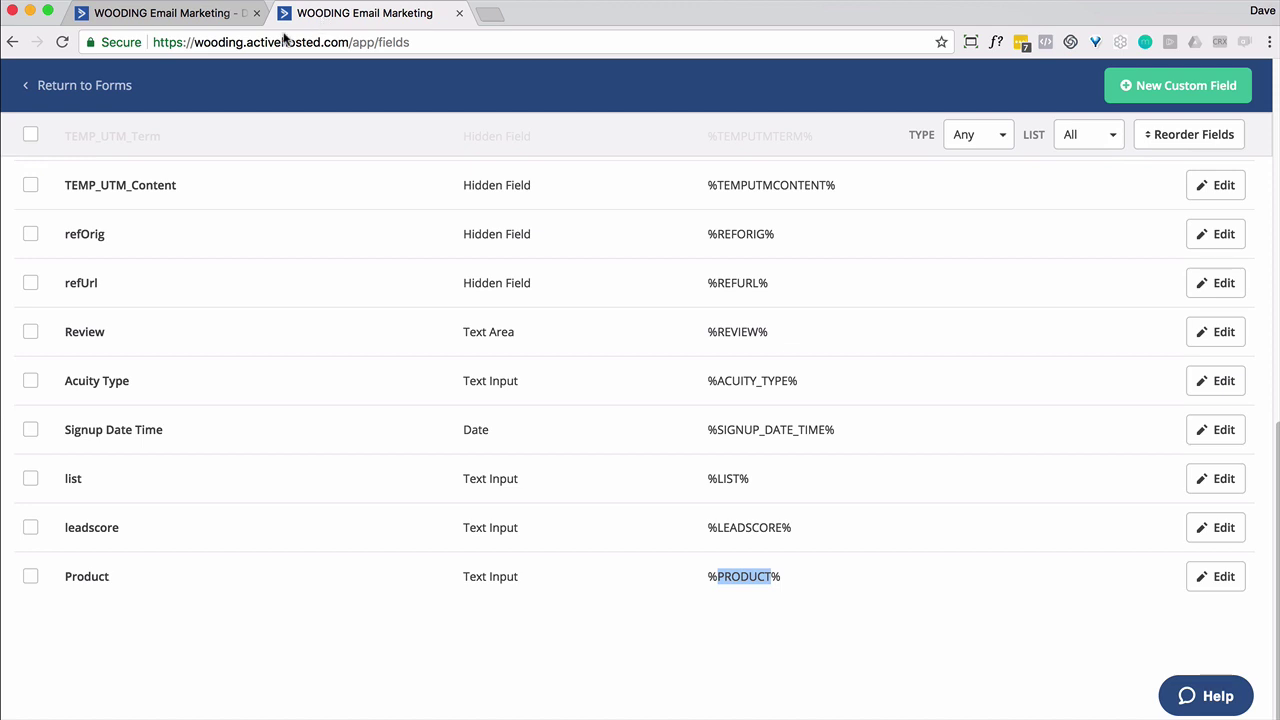
scroll(716, 156, up, 10)
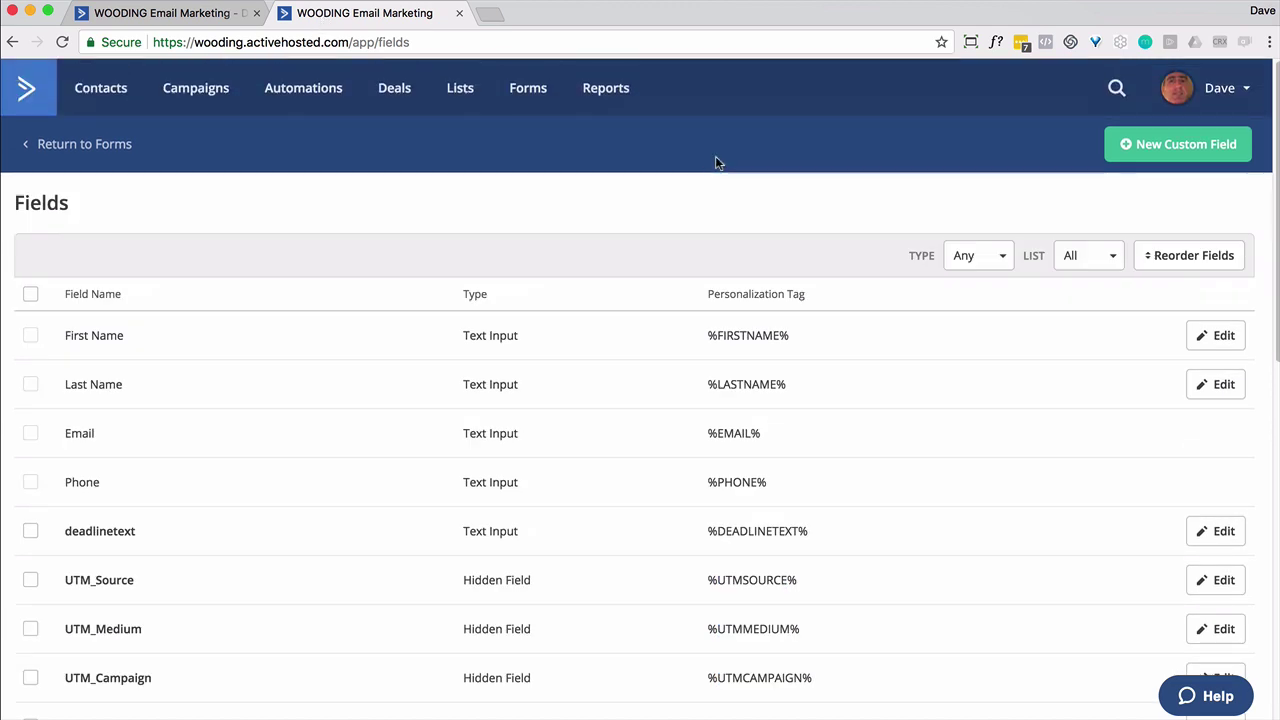
click(128, 92)
scroll(209, 385, down, 5)
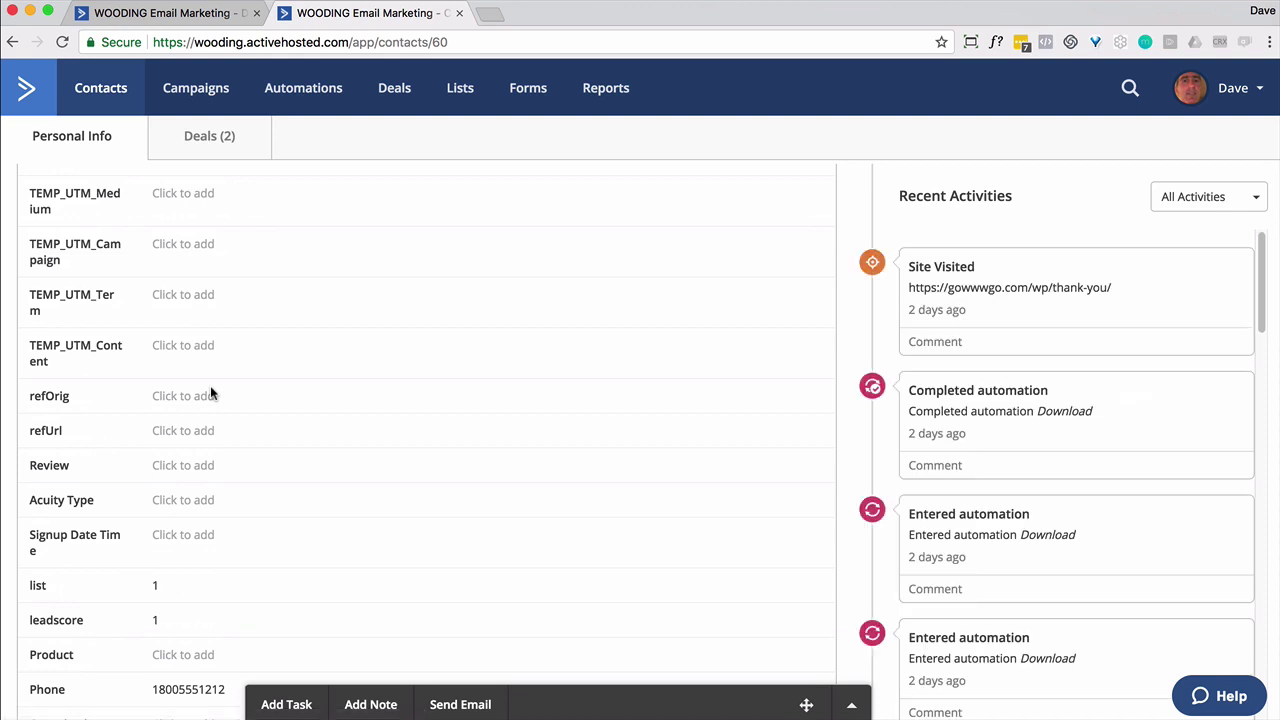
scroll(211, 394, up, 5)
scroll(211, 396, down, 5)
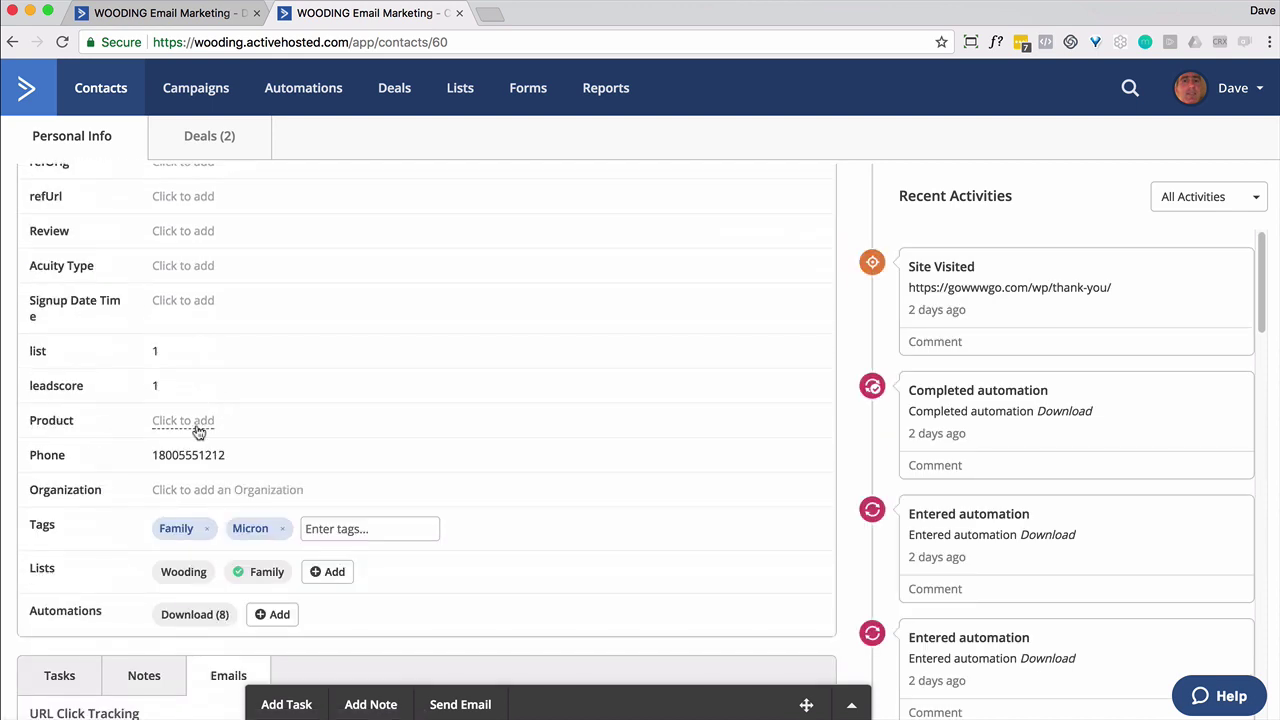
click(199, 428)
text(Car)
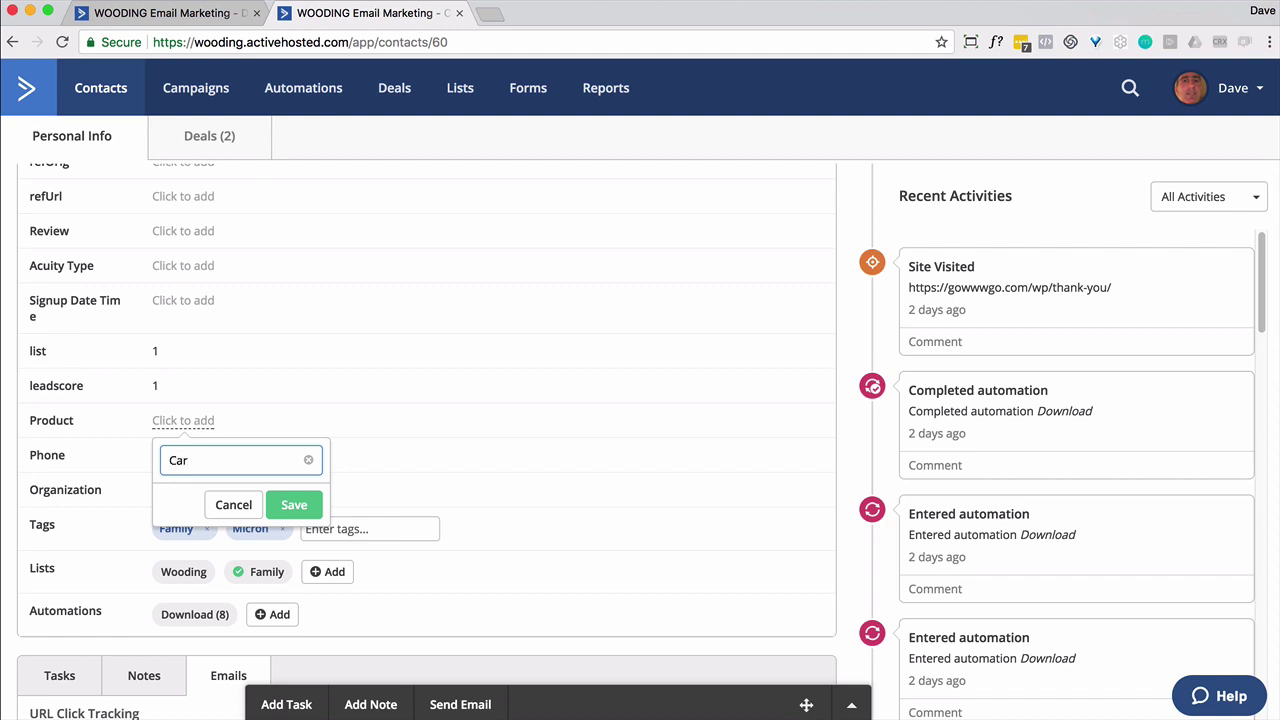
click(292, 505)
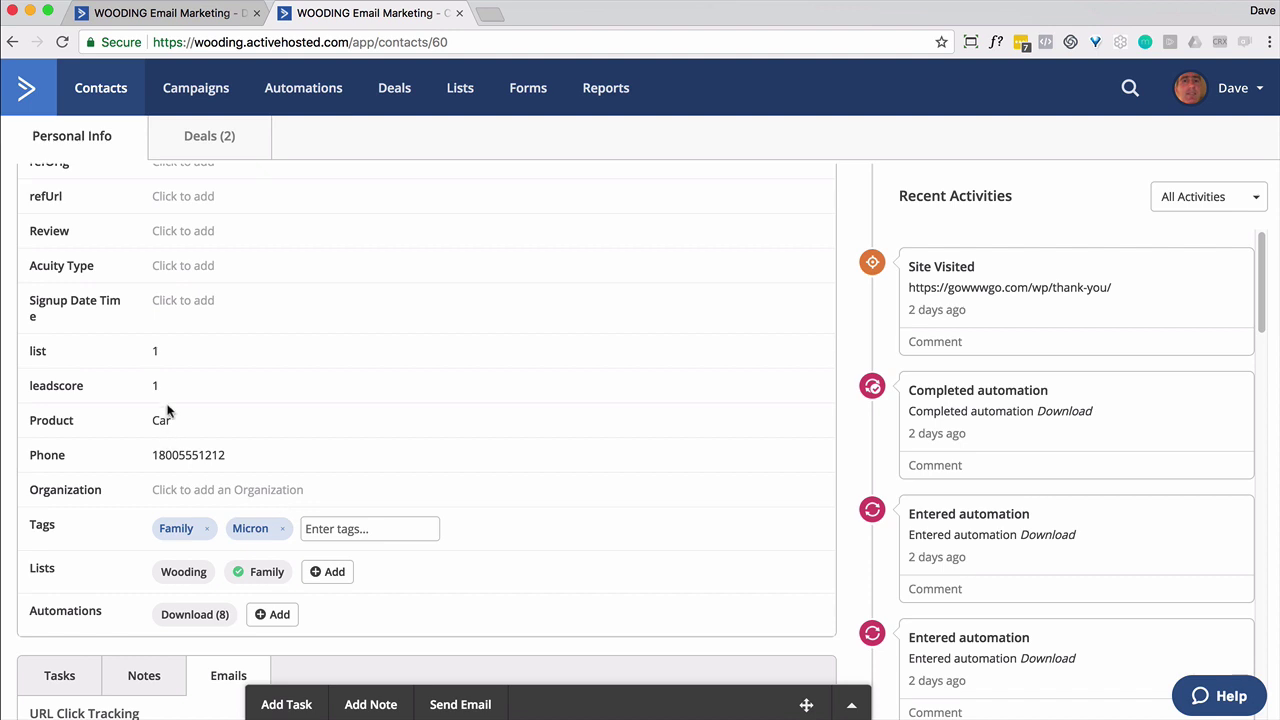
Step: Return to the 'Email Monday' email designer tab
click(166, 20)
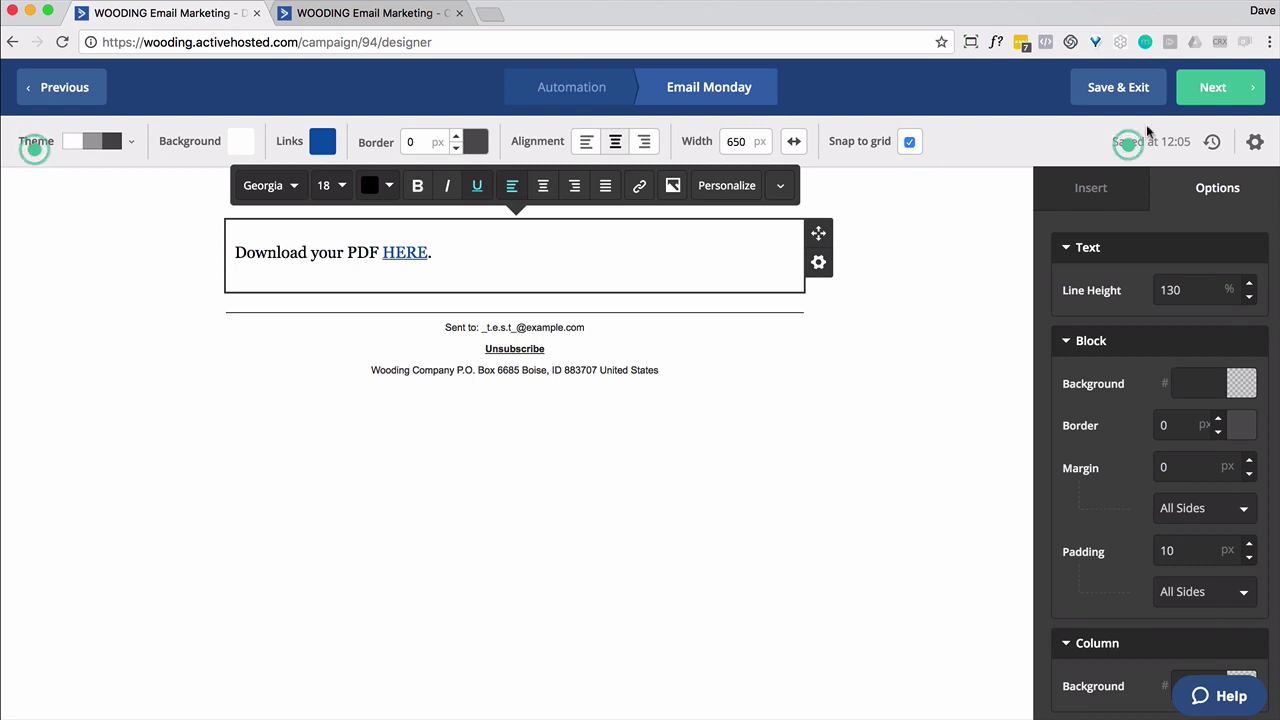